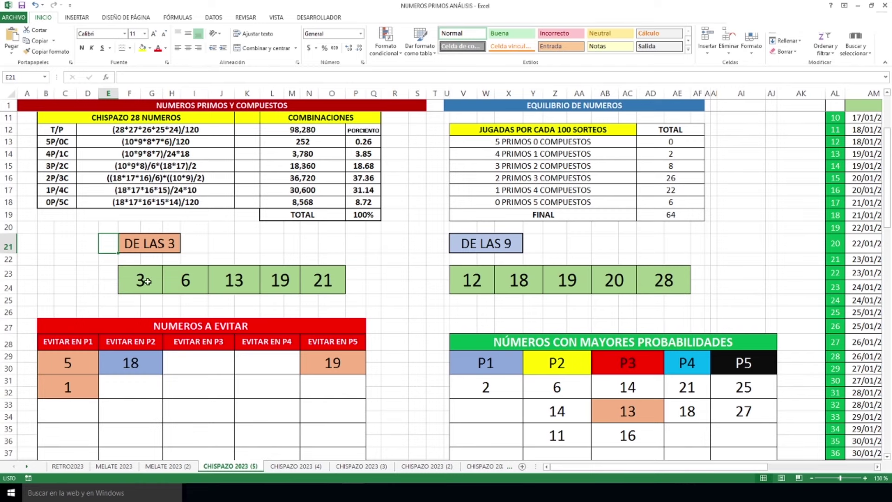
# Go through the five drawn numbers of the DE LAS 3 result and the five of the DE LAS 9 result.
pyautogui.click(145, 281)
pyautogui.click(177, 280)
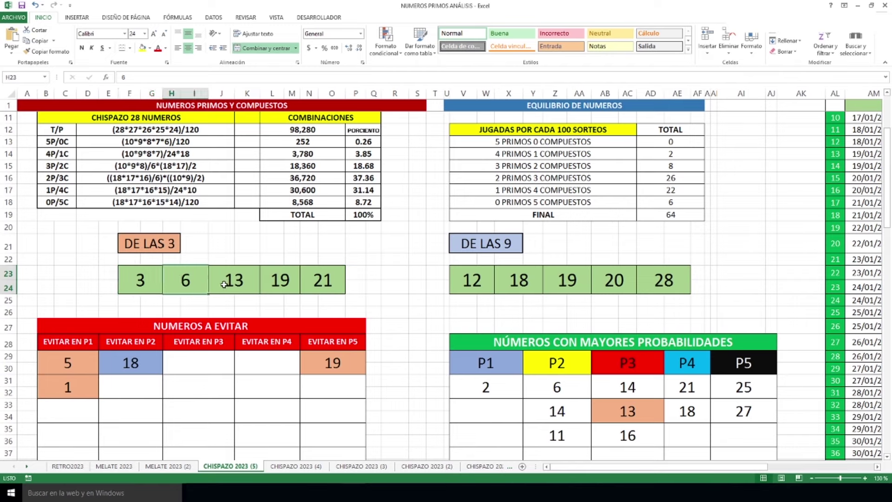
pyautogui.click(225, 280)
pyautogui.click(273, 280)
pyautogui.click(314, 282)
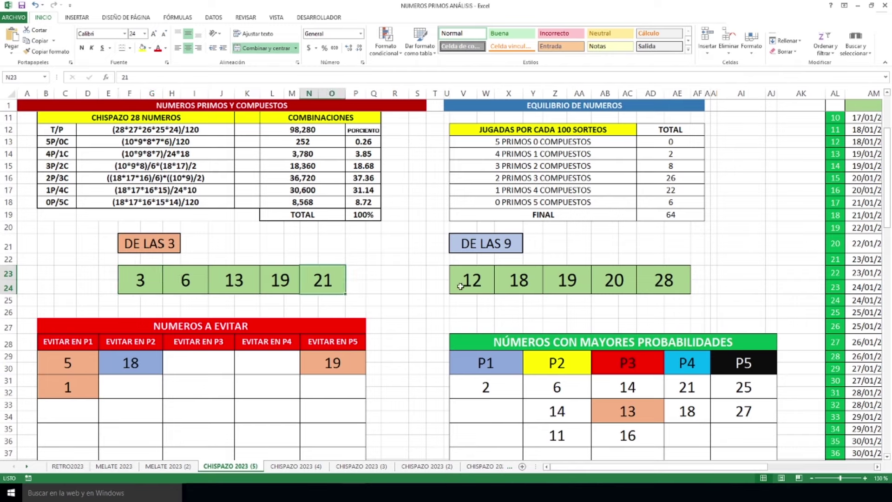
pyautogui.click(488, 284)
pyautogui.click(521, 281)
pyautogui.click(565, 281)
pyautogui.click(610, 282)
pyautogui.click(653, 282)
# Check the prime/composite classification marks of draws 10363 and 10364 in the draw history.
pyautogui.moveTo(600, 467); pyautogui.dragTo(704, 467)
pyautogui.scroll(-14, 739, 411)
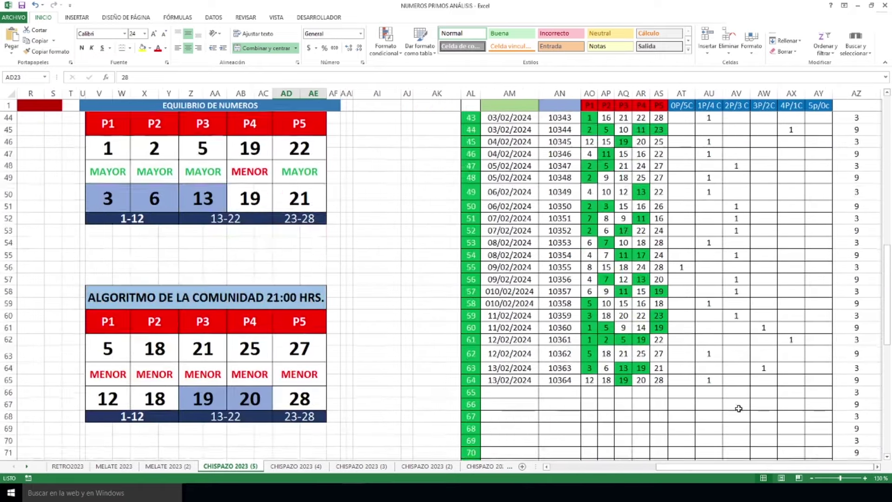
pyautogui.click(877, 467)
pyautogui.click(877, 467)
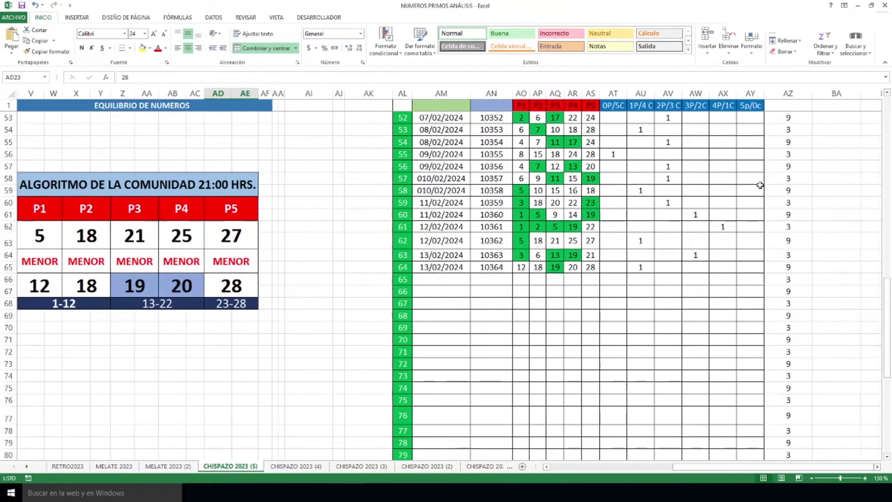
pyautogui.click(700, 256)
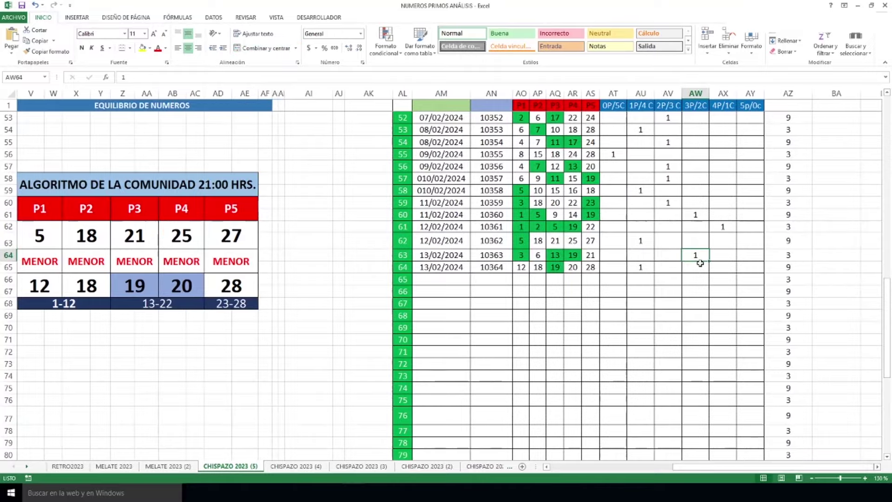
pyautogui.click(647, 268)
# Check the 3 PRIMOS 2 COMPUESTOS and 1 PRIMOS 4 COMPUESTOS totals in the JUGADAS POR CADA 100 SORTEOS table.
pyautogui.scroll(5, 470, 314)
pyautogui.scroll(12, 470, 313)
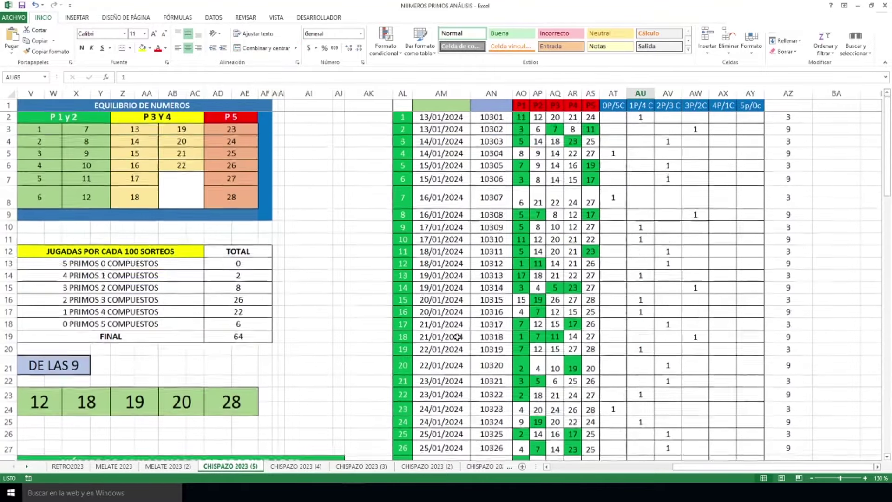
pyautogui.moveTo(729, 467); pyautogui.dragTo(623, 468)
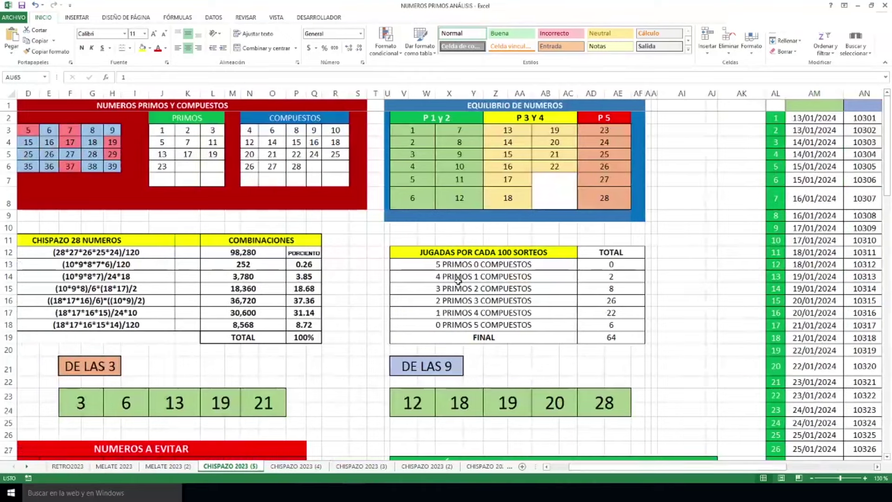
pyautogui.moveTo(572, 289); pyautogui.dragTo(599, 292)
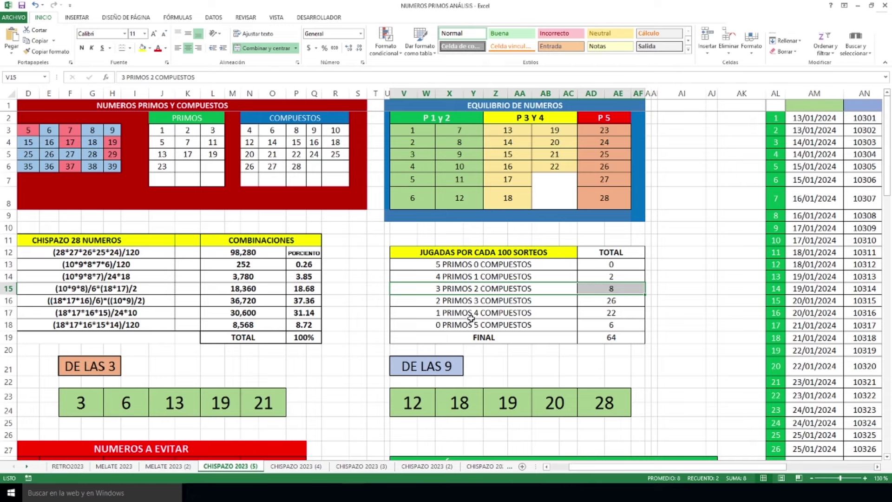
pyautogui.click(608, 315)
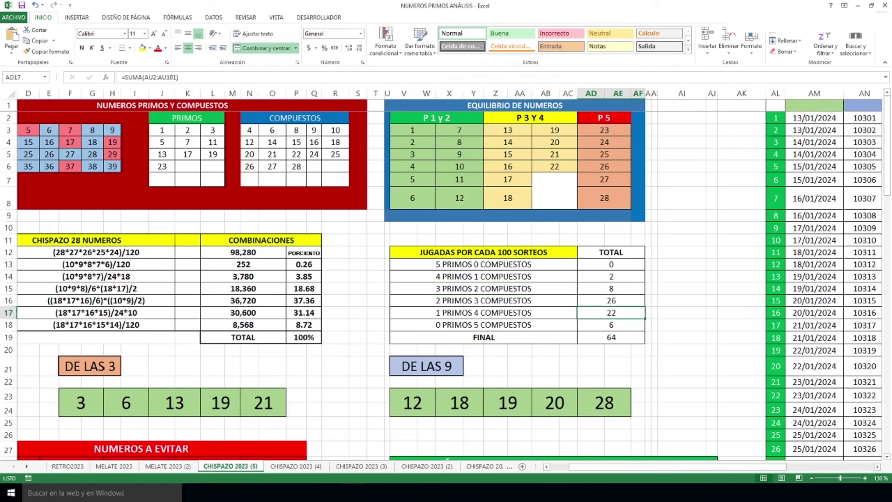
# Enlarge the sheet to 190% and review the NUMEROS A EVITAR table, checking the number to avoid in P2.
pyautogui.moveTo(692, 467); pyautogui.dragTo(674, 467)
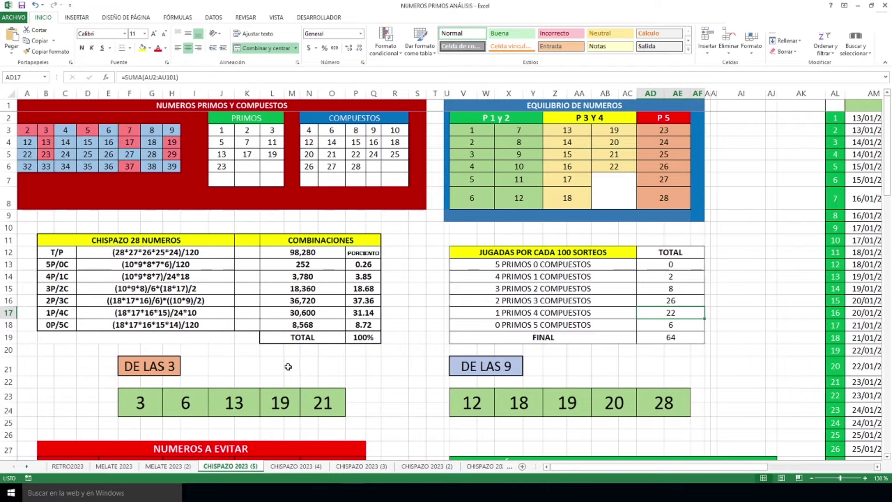
pyautogui.scroll(2, 282, 365)
pyautogui.scroll(2, 281, 364)
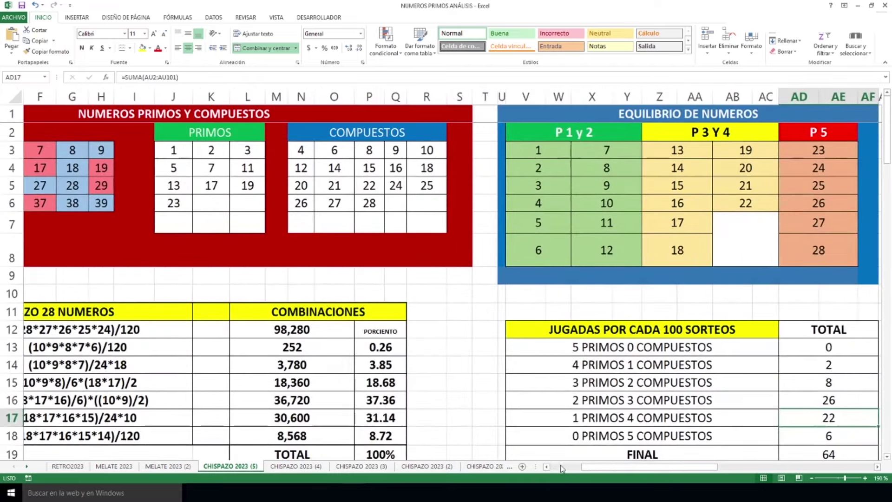
pyautogui.scroll(-4, 416, 438)
pyautogui.scroll(-4, 416, 437)
pyautogui.scroll(1, 415, 436)
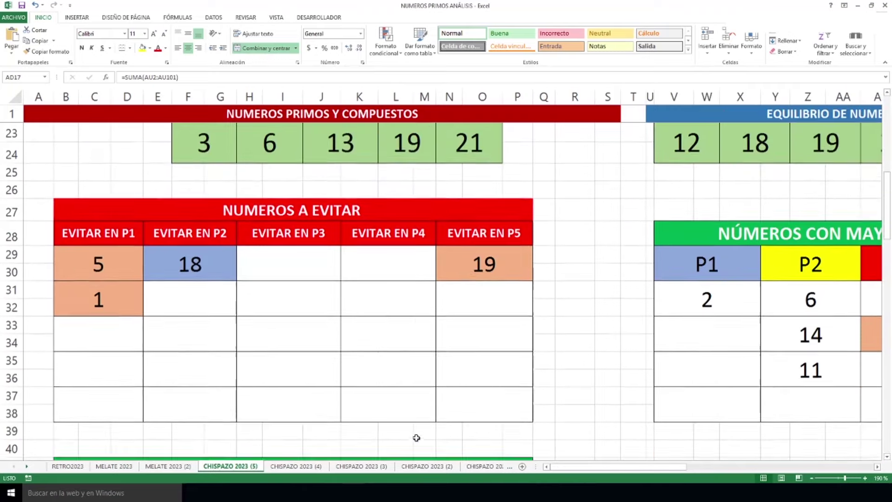
pyautogui.click(177, 268)
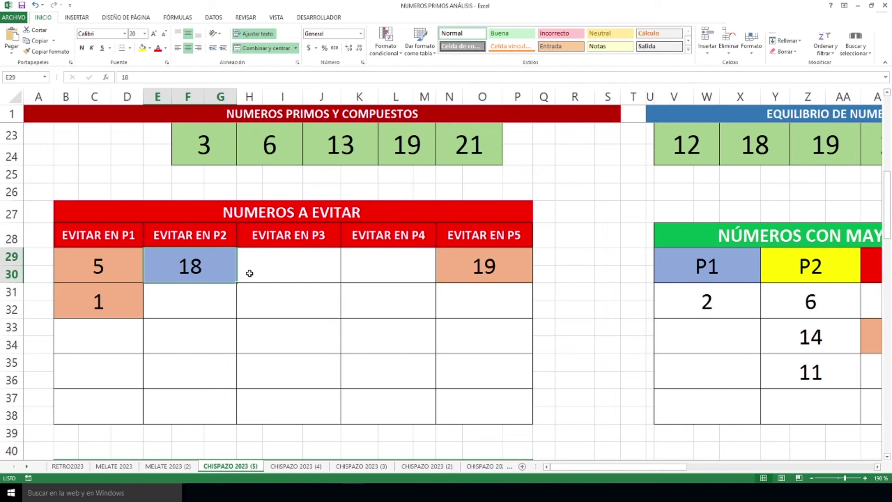
# Review the highlighted P3 number in NÚMEROS CON MAYORES PROBABILIDADES and the P1 entry in NÚMEROS QUE MÁS APARECEN.
pyautogui.moveTo(593, 469); pyautogui.dragTo(697, 468)
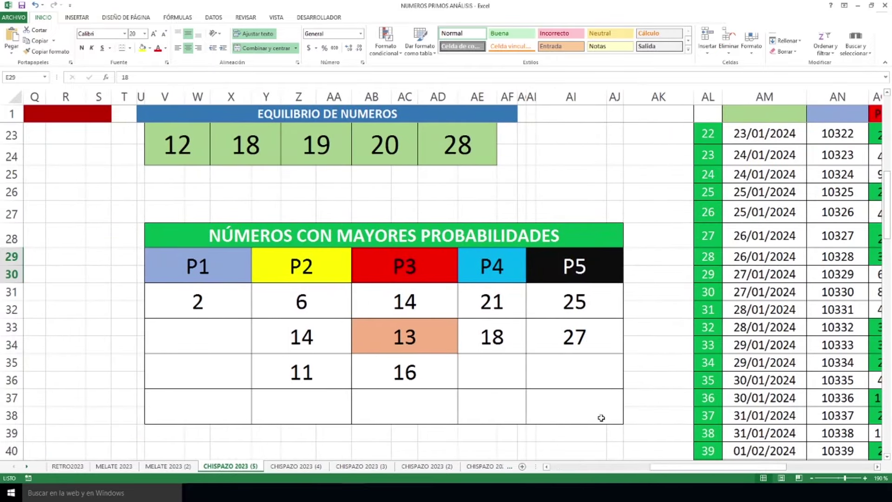
pyautogui.click(427, 336)
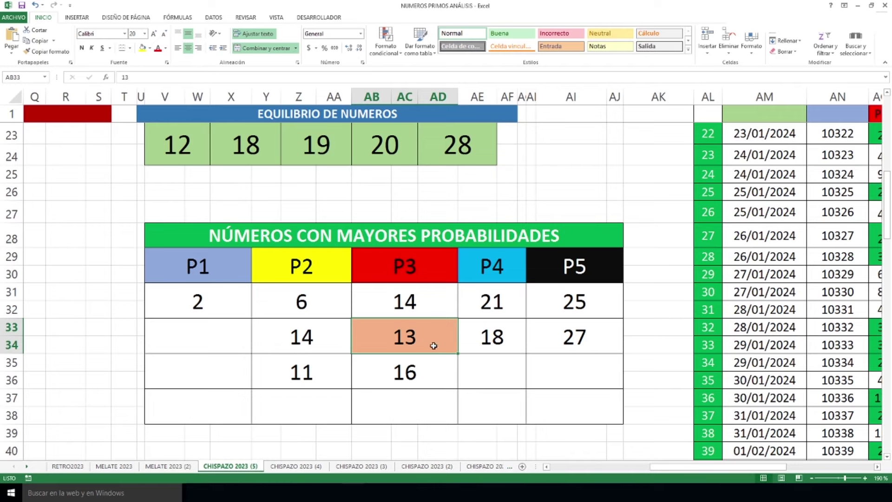
pyautogui.moveTo(681, 467); pyautogui.dragTo(580, 467)
pyautogui.scroll(-2, 398, 408)
pyautogui.scroll(-2, 398, 408)
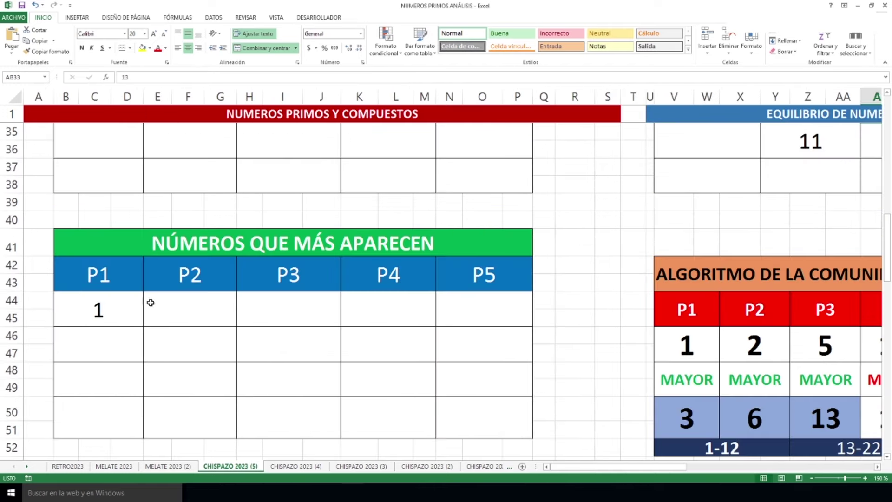
pyautogui.click(104, 315)
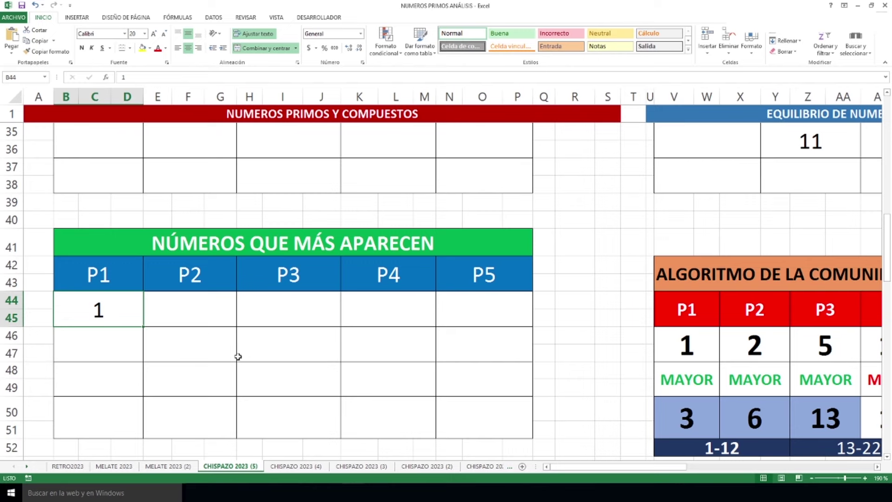
# Go through the highlighted orange and blue numbers in the NÚMEROS COMBINABLES table.
pyautogui.scroll(-4, 251, 356)
pyautogui.scroll(-1, 257, 358)
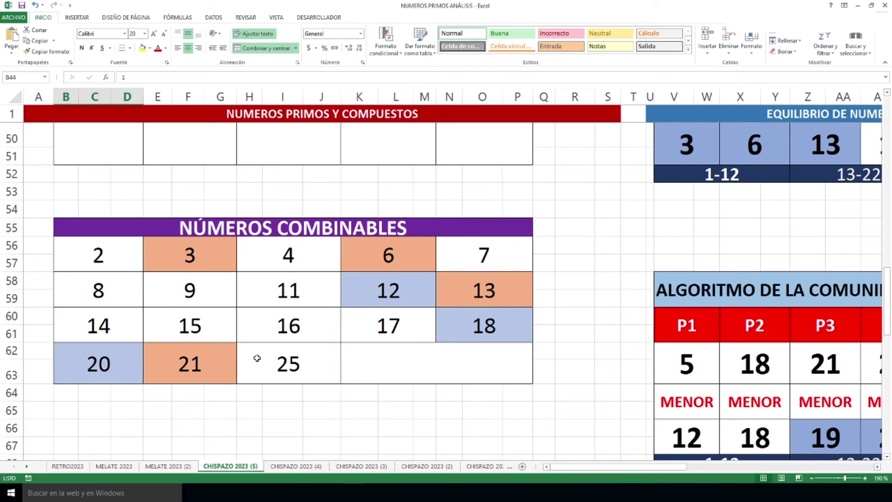
pyautogui.click(213, 247)
pyautogui.click(372, 265)
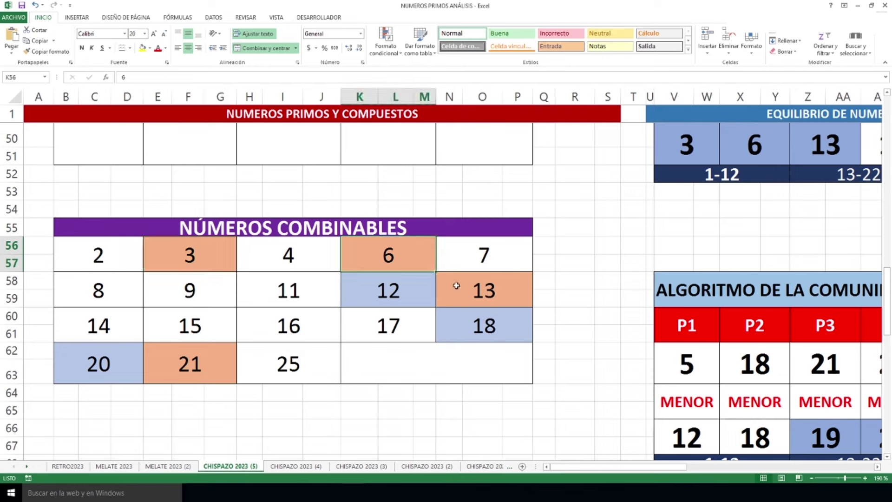
pyautogui.click(466, 289)
pyautogui.click(194, 359)
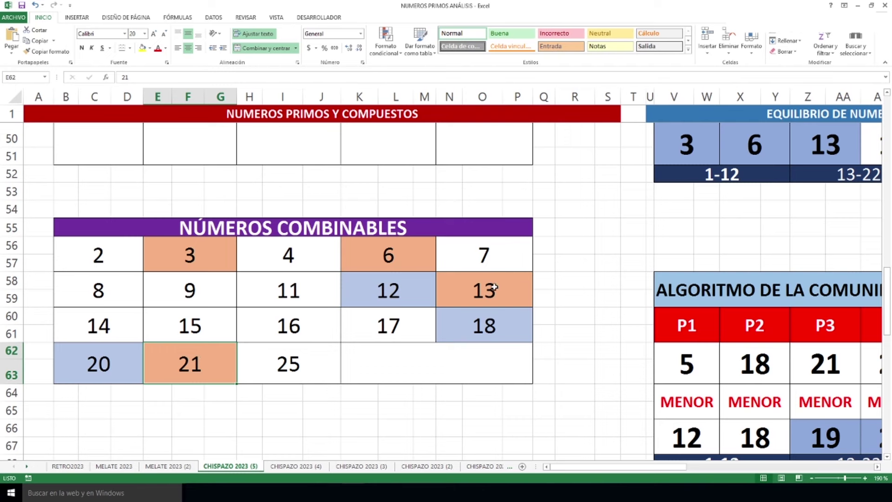
pyautogui.click(424, 290)
pyautogui.click(456, 322)
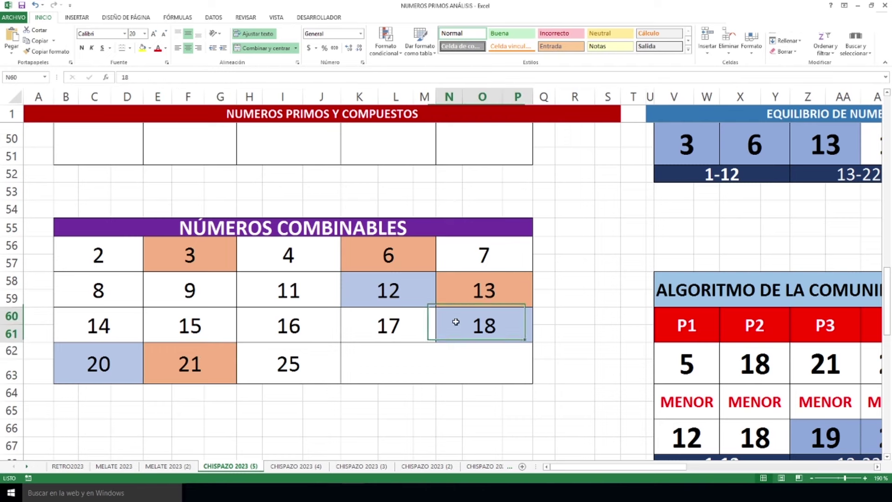
pyautogui.click(112, 364)
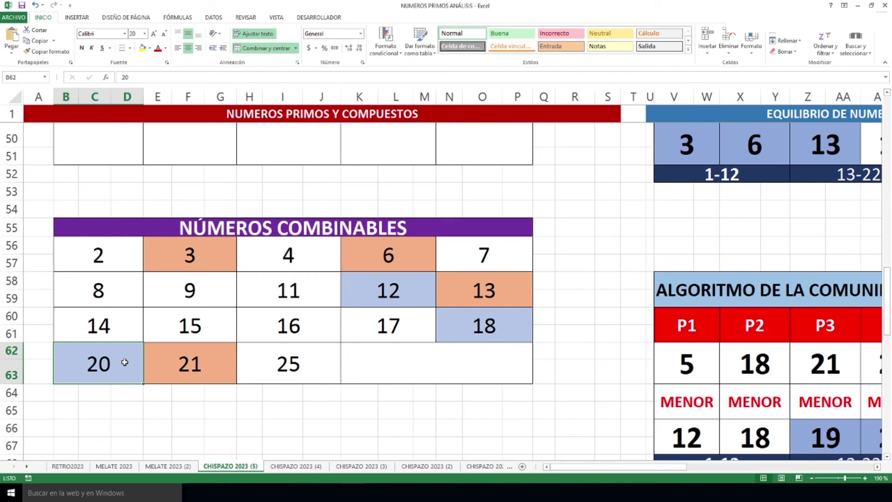
pyautogui.click(429, 363)
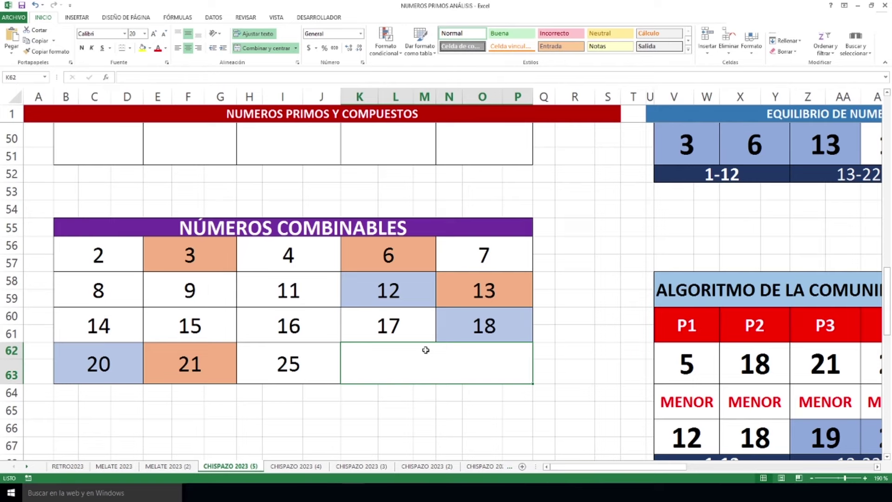
# Compare the upper and lower numbers of columns P1 to P5 in the ALGORITMO DE LA COMUNIDAD 15:00 HRS. table.
pyautogui.scroll(4, 488, 415)
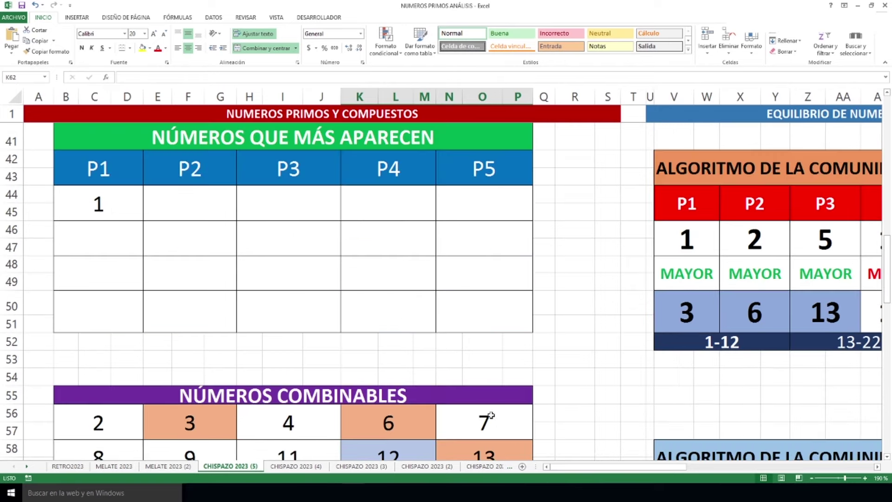
pyautogui.moveTo(557, 466); pyautogui.dragTo(638, 461)
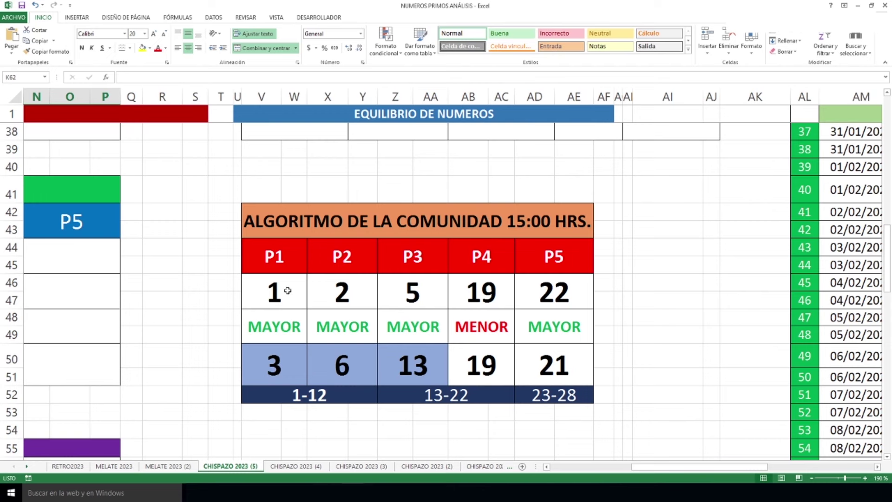
pyautogui.moveTo(288, 291); pyautogui.dragTo(294, 355)
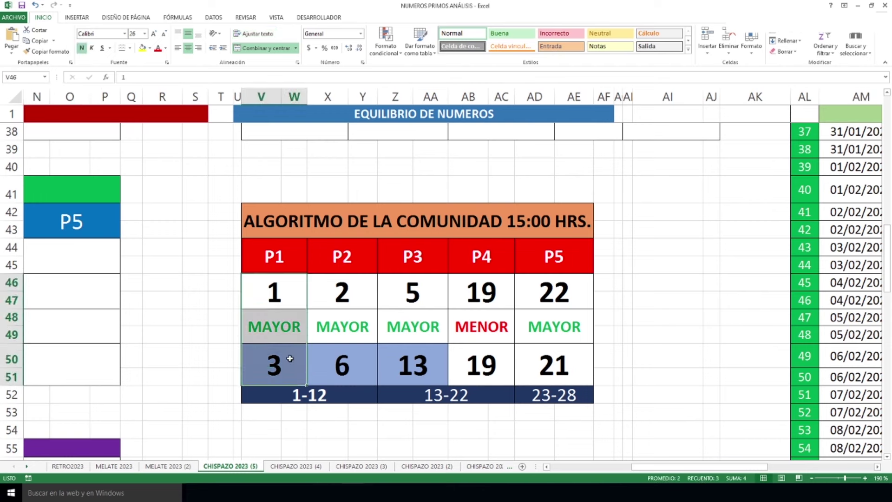
pyautogui.moveTo(357, 292); pyautogui.dragTo(356, 354)
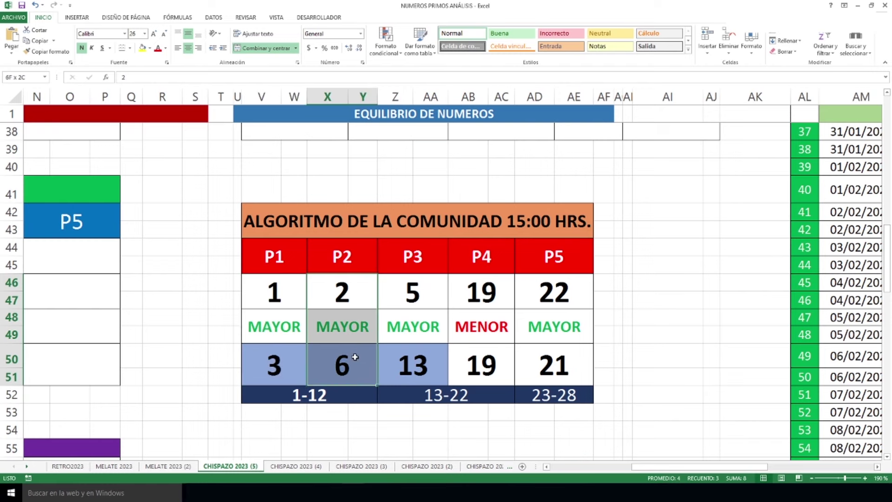
pyautogui.moveTo(417, 289); pyautogui.dragTo(411, 358)
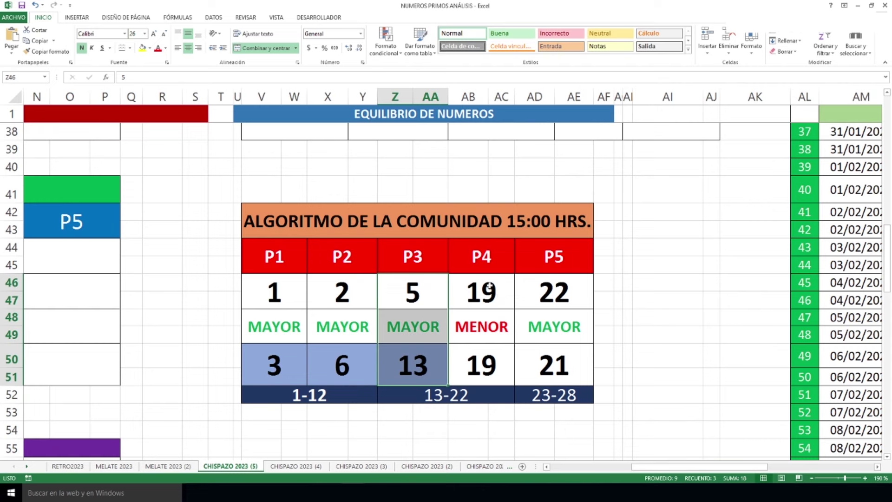
pyautogui.moveTo(491, 285); pyautogui.dragTo(489, 355)
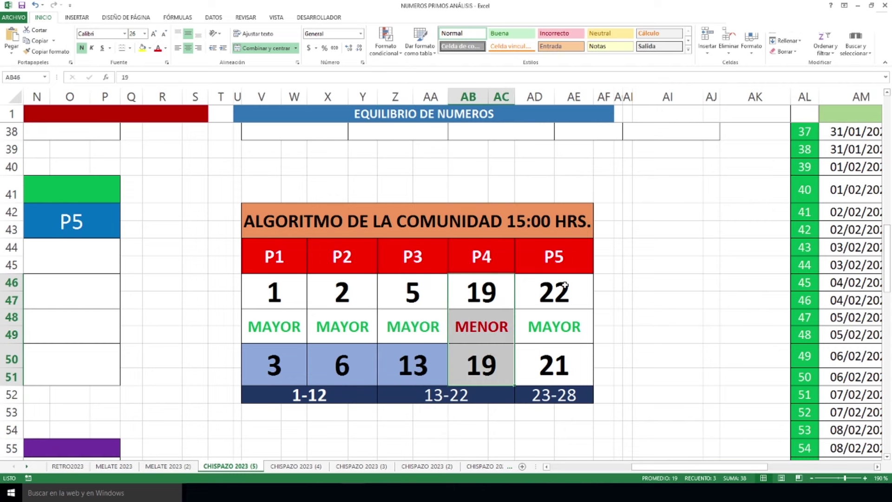
pyautogui.moveTo(565, 284); pyautogui.dragTo(557, 367)
pyautogui.click(556, 367)
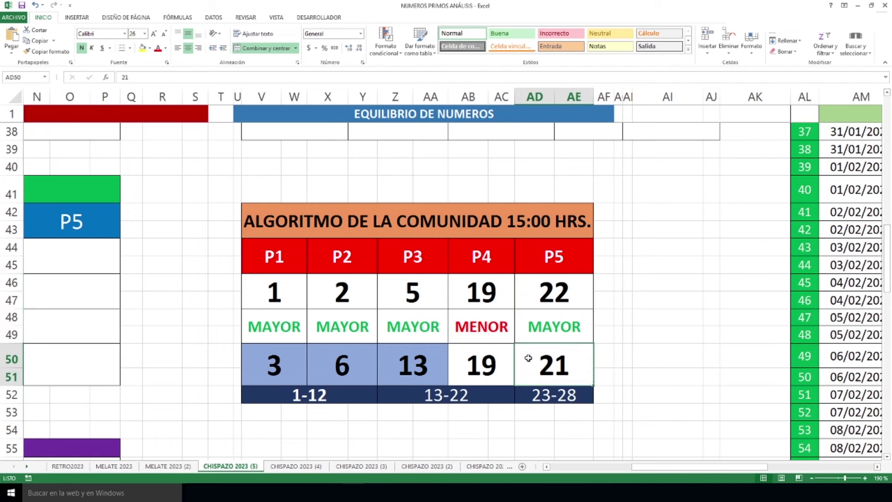
# Check the lower-row numbers of the 15:00 HRS. table against the ranges 1-12, 13-22 and 23-28.
pyautogui.moveTo(284, 371); pyautogui.dragTo(331, 395)
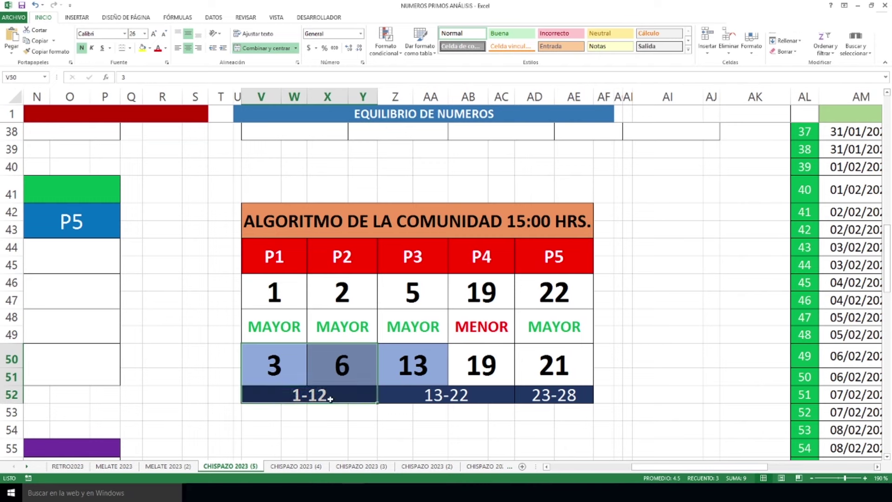
pyautogui.moveTo(432, 362); pyautogui.dragTo(470, 393)
pyautogui.click(470, 393)
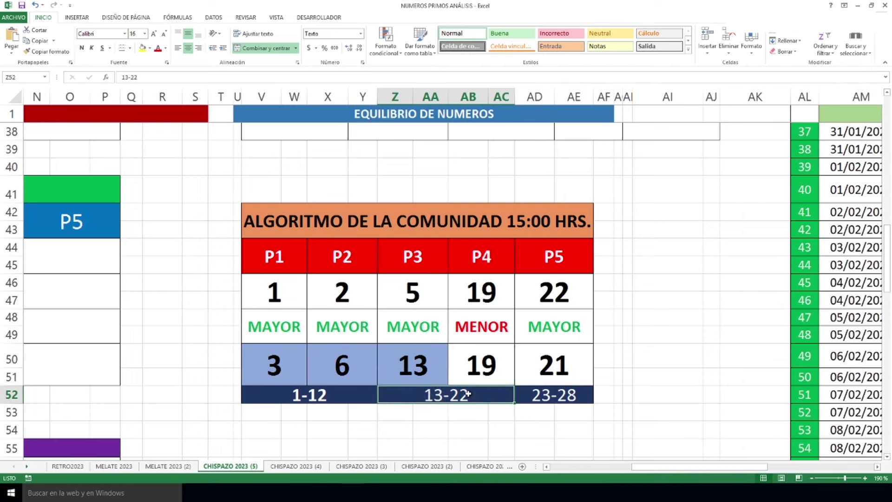
pyautogui.click(556, 394)
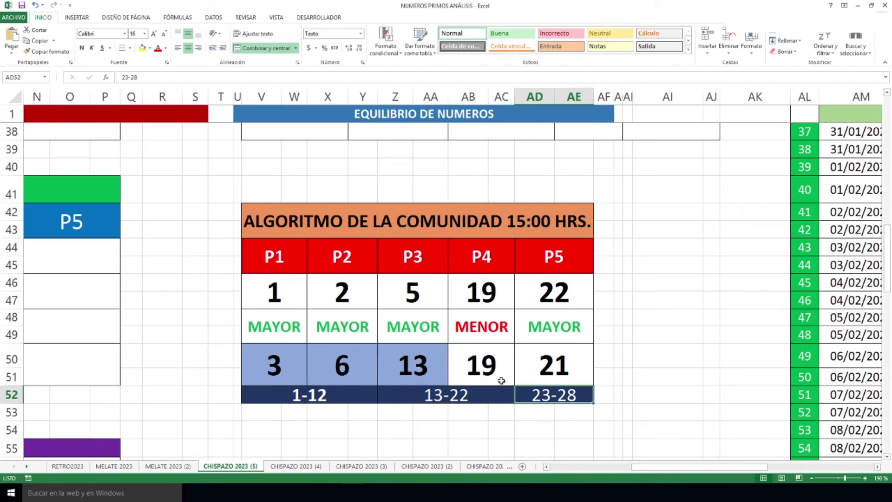
# Compare the upper and lower numbers of columns P1 to P5 in the ALGORITMO DE LA COMUNIDAD 21:00 HRS. table.
pyautogui.scroll(-7, 492, 382)
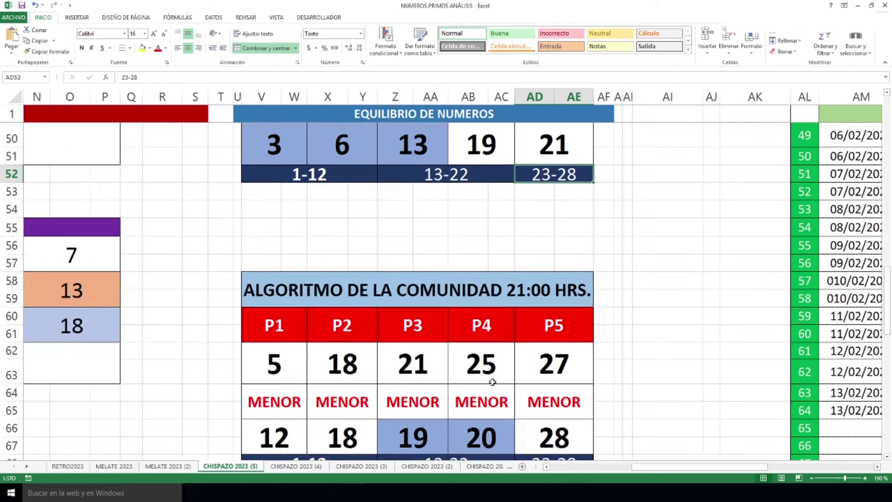
pyautogui.scroll(1, 492, 381)
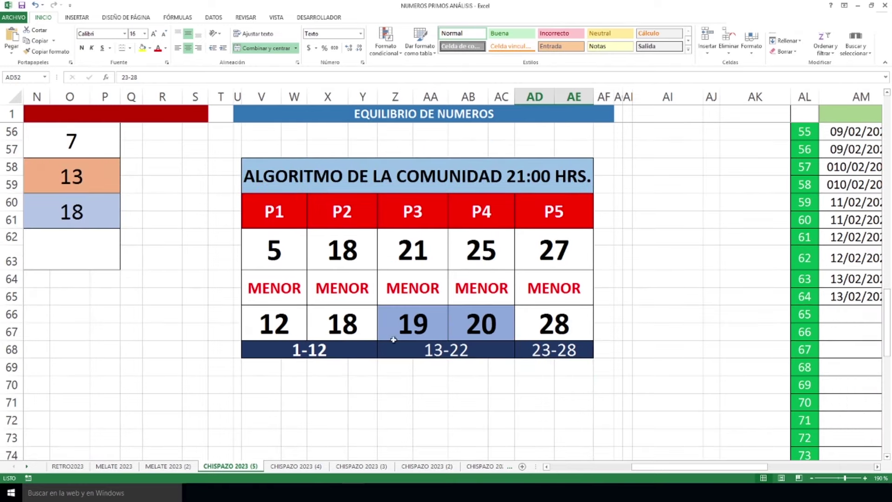
pyautogui.moveTo(272, 285); pyautogui.dragTo(546, 260)
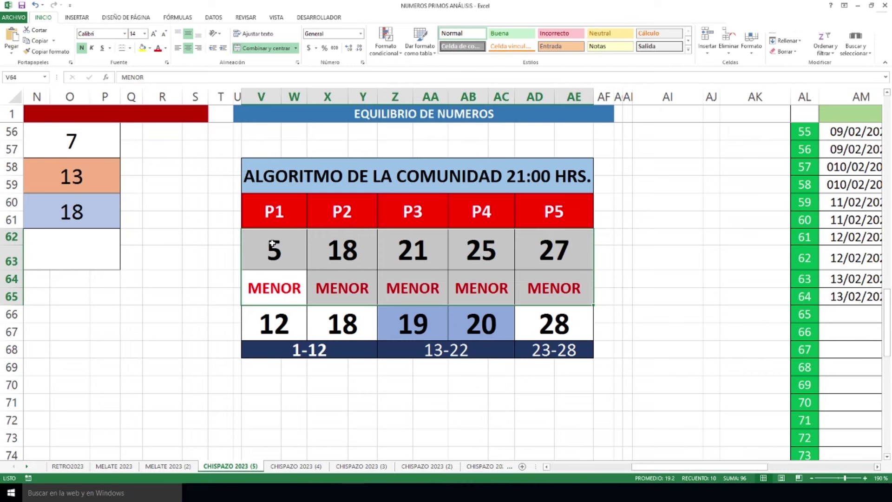
pyautogui.moveTo(272, 243); pyautogui.dragTo(275, 321)
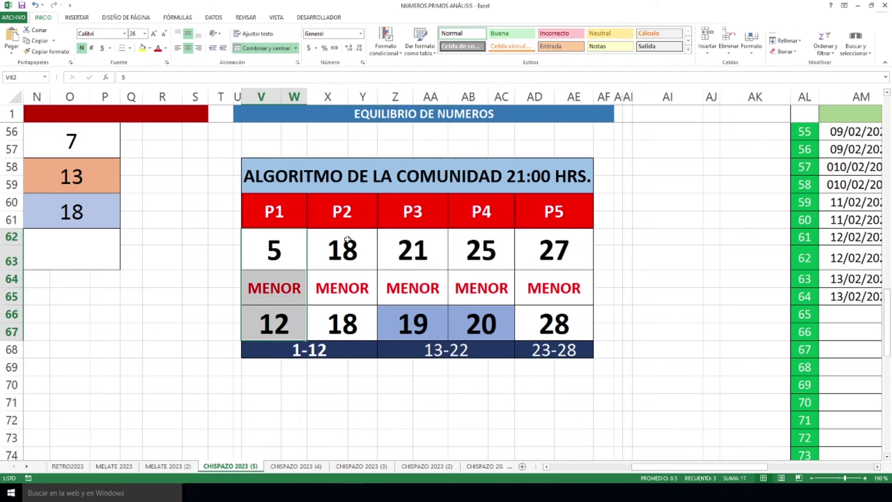
pyautogui.moveTo(348, 239); pyautogui.dragTo(344, 322)
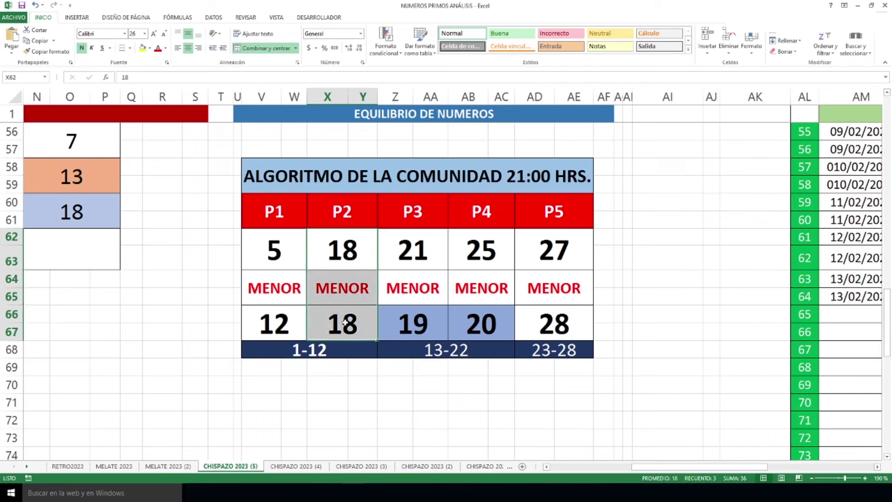
pyautogui.moveTo(423, 249); pyautogui.dragTo(417, 315)
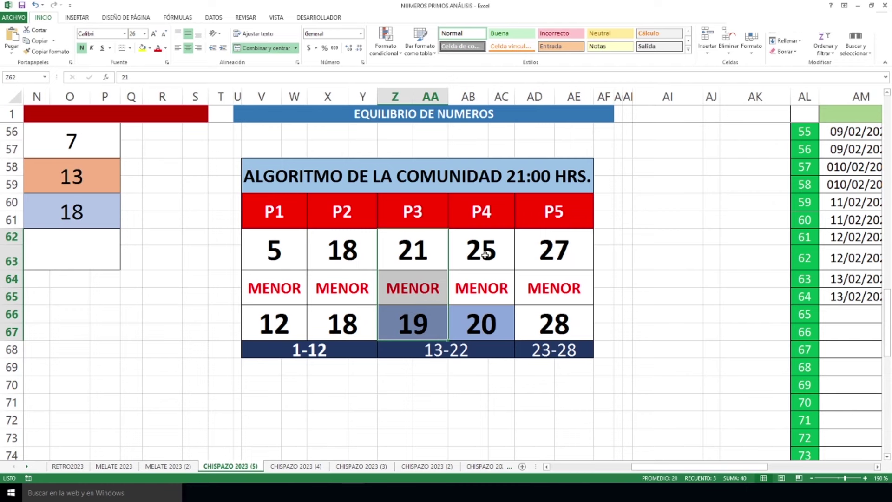
pyautogui.moveTo(485, 254); pyautogui.dragTo(484, 325)
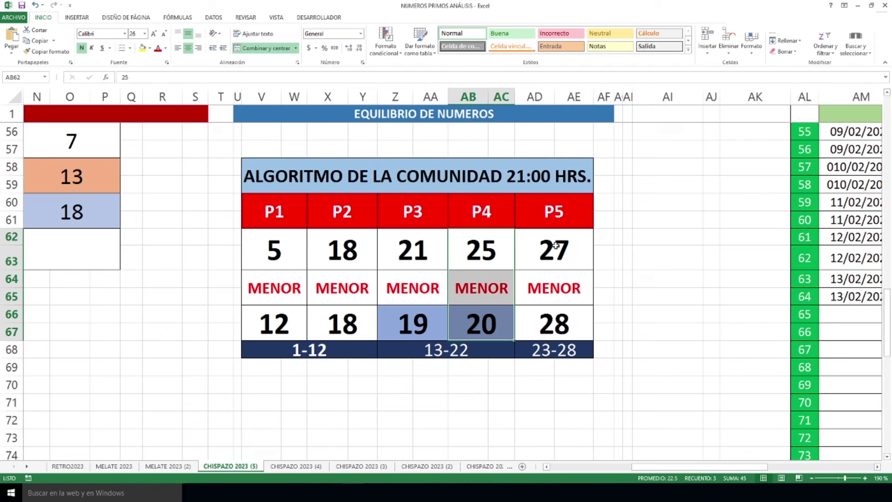
pyautogui.moveTo(555, 245); pyautogui.dragTo(548, 330)
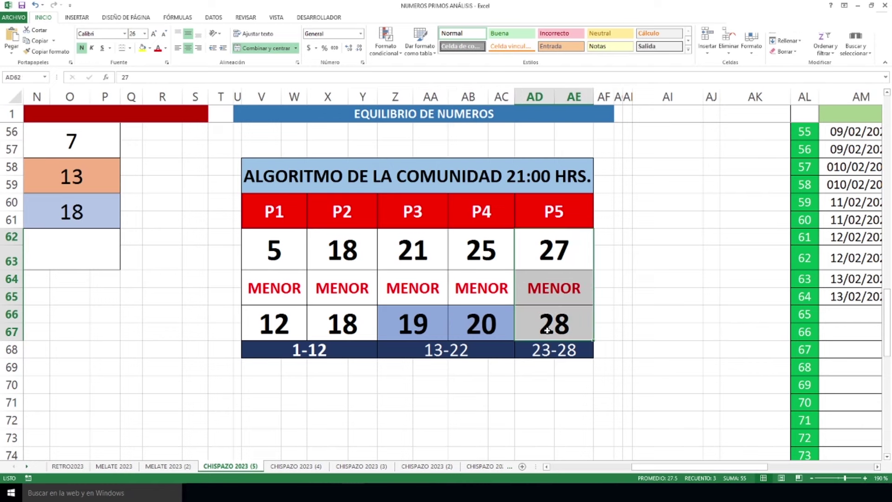
# Check the lower-row numbers of the 21:00 HRS. table against the ranges 1-12, 13-22 and 23-28.
pyautogui.click(549, 330)
pyautogui.moveTo(346, 328); pyautogui.dragTo(463, 325)
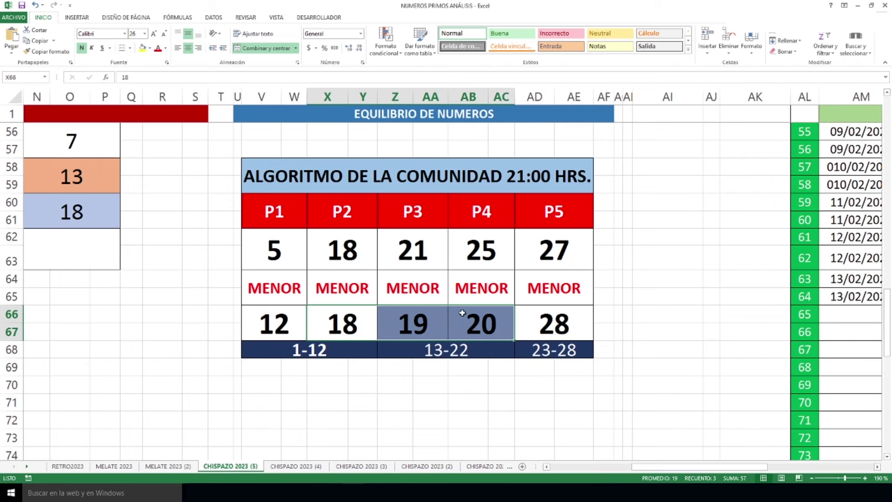
pyautogui.click(283, 324)
pyautogui.click(300, 357)
pyautogui.click(348, 313)
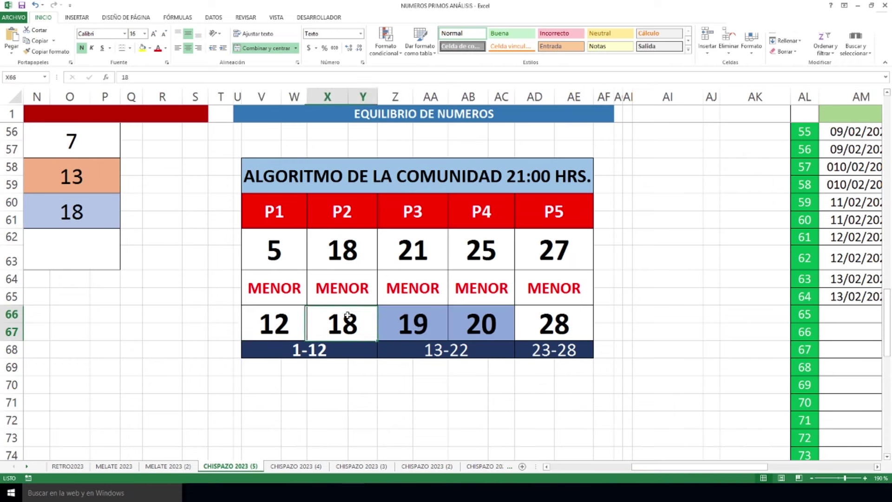
pyautogui.moveTo(427, 326); pyautogui.dragTo(460, 347)
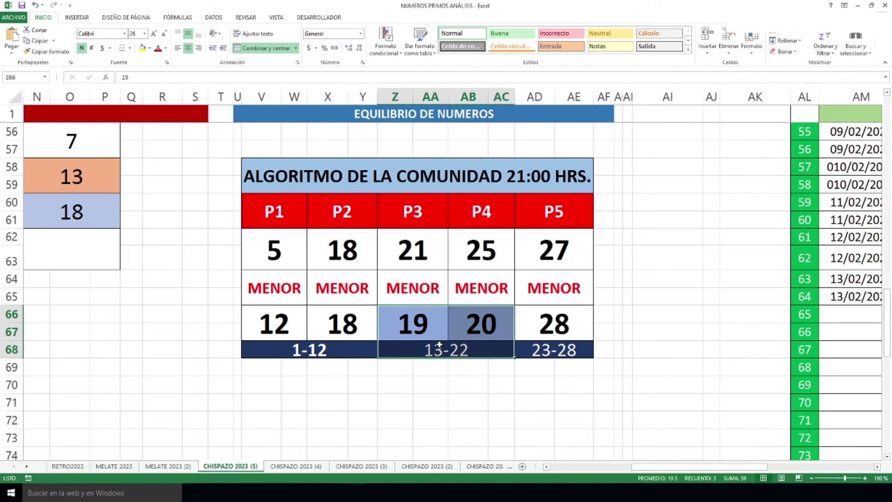
pyautogui.click(544, 328)
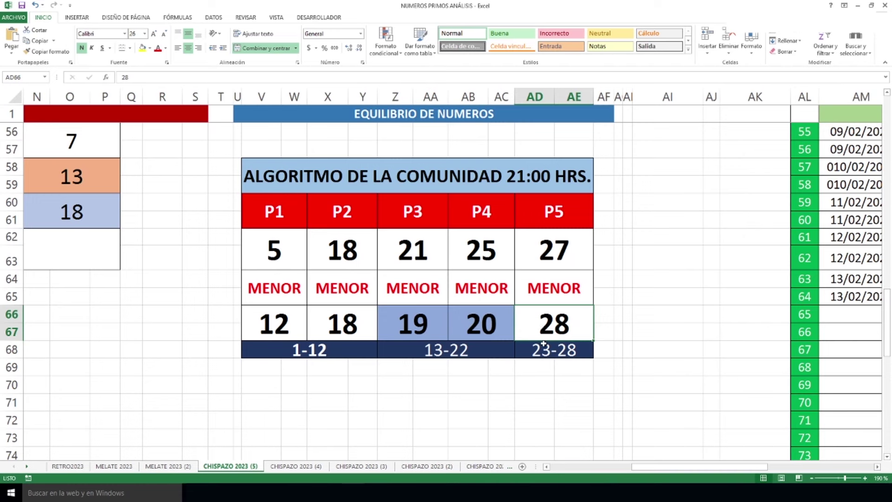
pyautogui.click(546, 349)
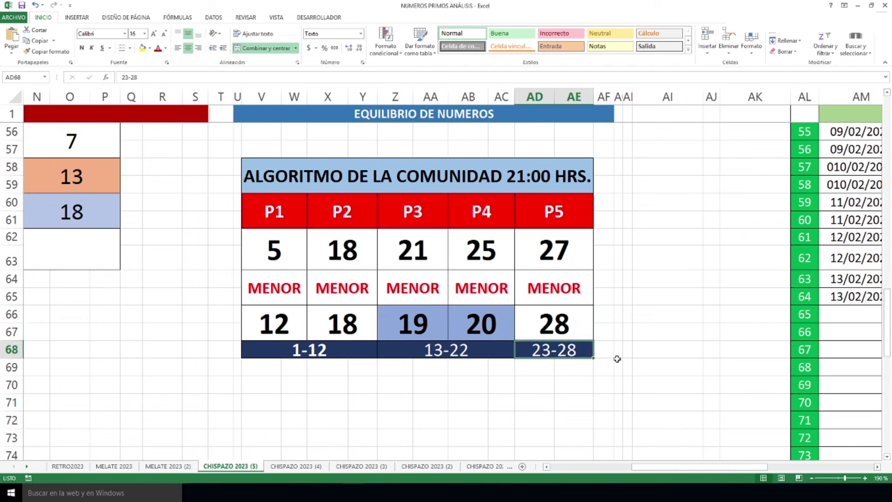
pyautogui.click(598, 365)
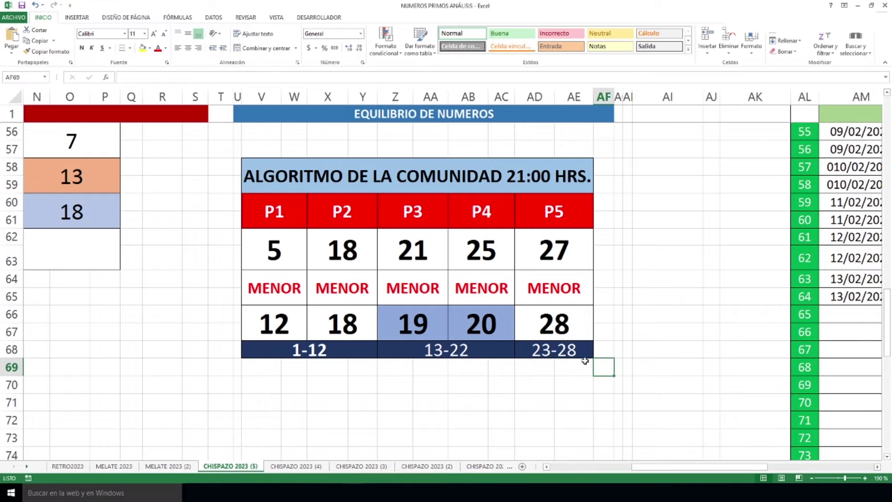
# Return to the DE LAS 3 and DE LAS 9 result rows and review both sets of drawn numbers.
pyautogui.keyDown('ctrl'); pyautogui.scroll(-2, 581, 361); pyautogui.keyUp('ctrl')
pyautogui.scroll(4, 485, 347)
pyautogui.scroll(12, 484, 347)
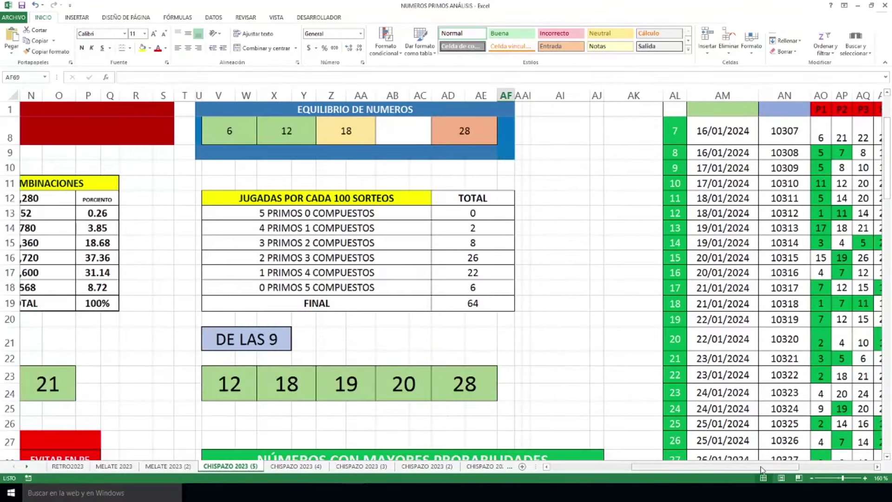
pyautogui.moveTo(763, 470); pyautogui.dragTo(671, 469)
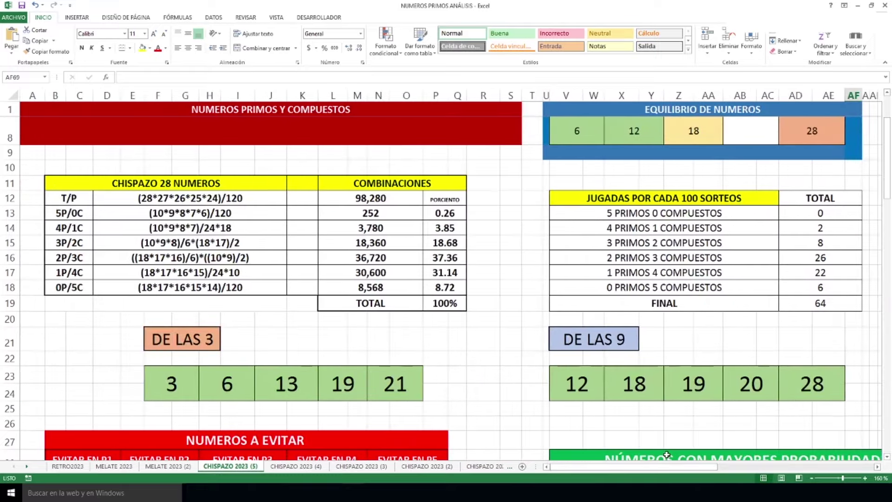
pyautogui.scroll(-1, 671, 449)
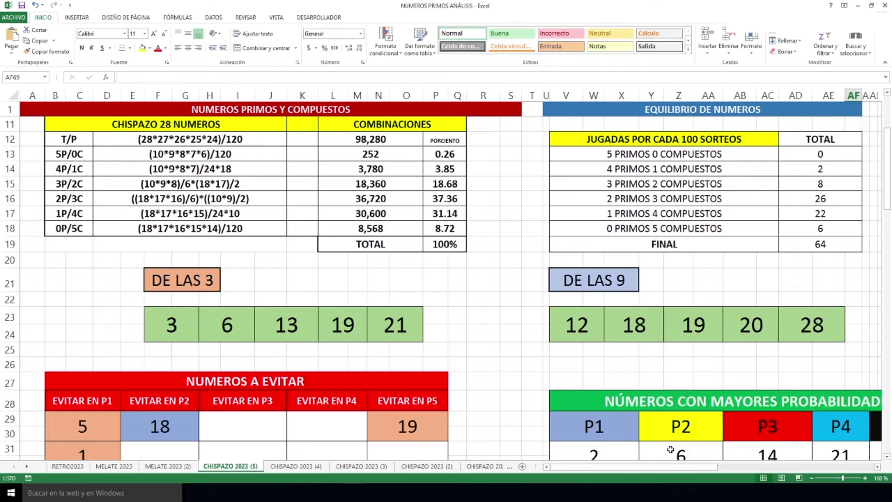
# Switch to the NUMEROS PRIMOS PRONOSTICO workbook and examine the 2P/3C column for draws 10360 to 10364.
pyautogui.click(858, 5)
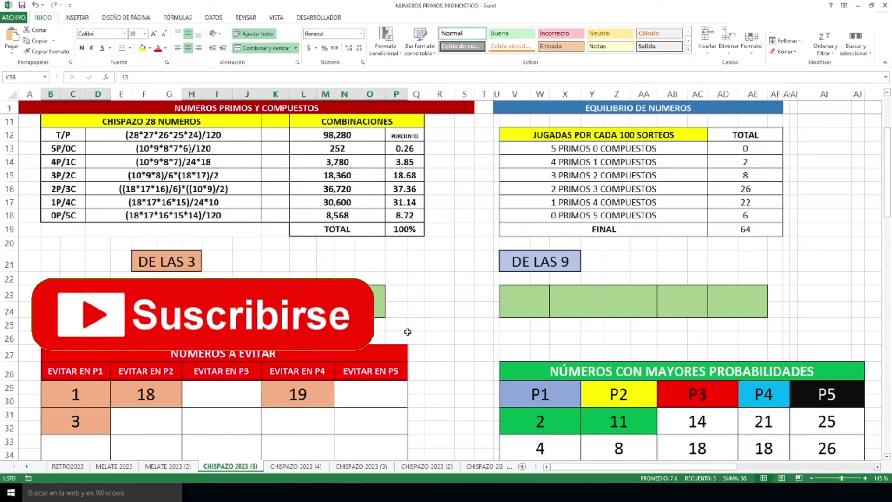
pyautogui.moveTo(568, 471); pyautogui.dragTo(705, 471)
pyautogui.scroll(-4, 777, 409)
pyautogui.scroll(-10, 777, 410)
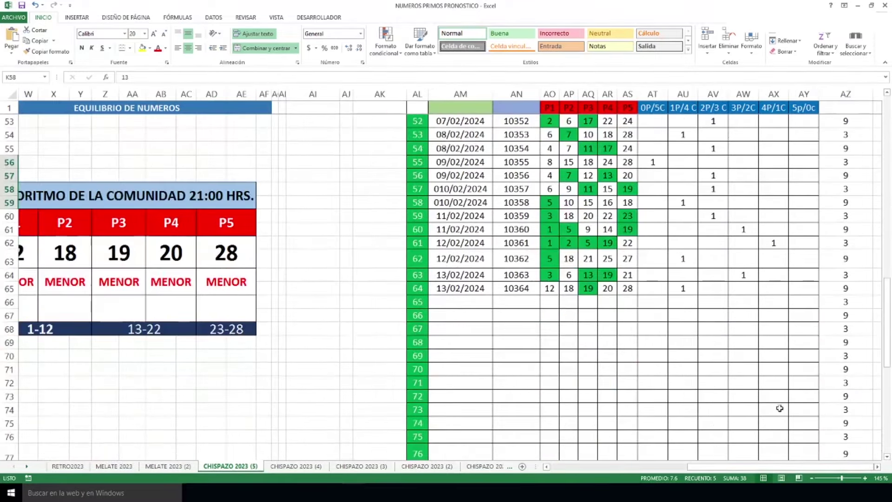
pyautogui.moveTo(717, 228); pyautogui.dragTo(706, 301)
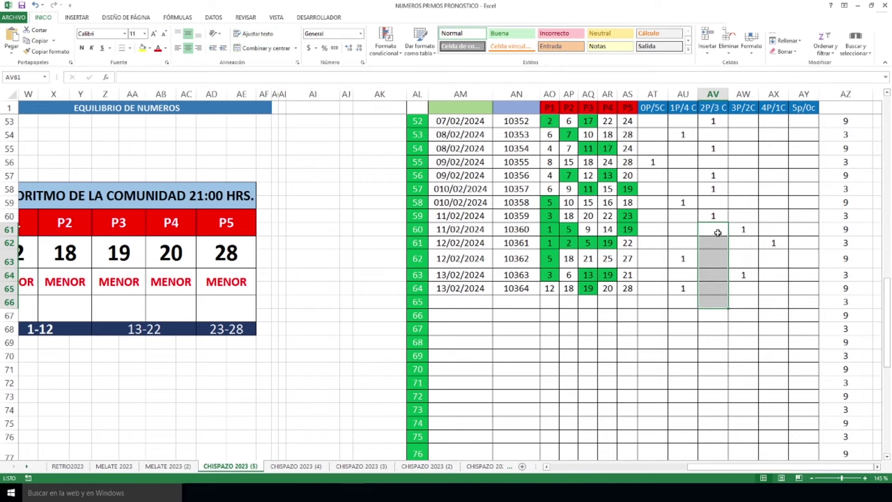
pyautogui.moveTo(717, 227); pyautogui.dragTo(711, 291)
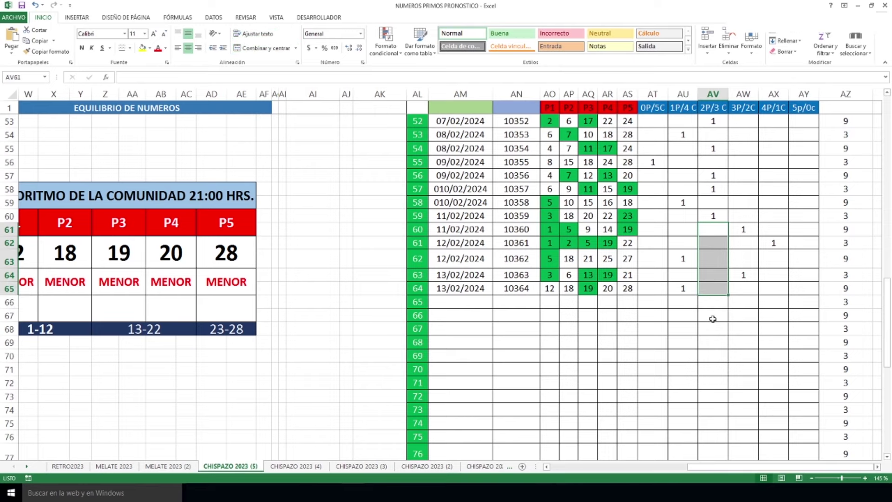
# Compare the recent 2P/3C cells in the draw history with the 1P/4C cells of the upcoming draws.
pyautogui.click(878, 467)
pyautogui.click(878, 466)
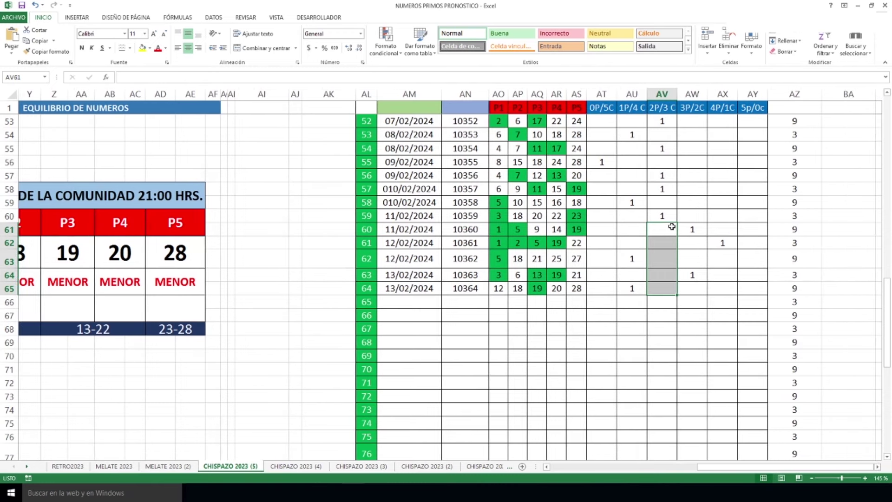
pyautogui.moveTo(672, 227); pyautogui.dragTo(659, 293)
pyautogui.click(683, 309)
pyautogui.click(623, 310)
pyautogui.moveTo(623, 311); pyautogui.dragTo(627, 329)
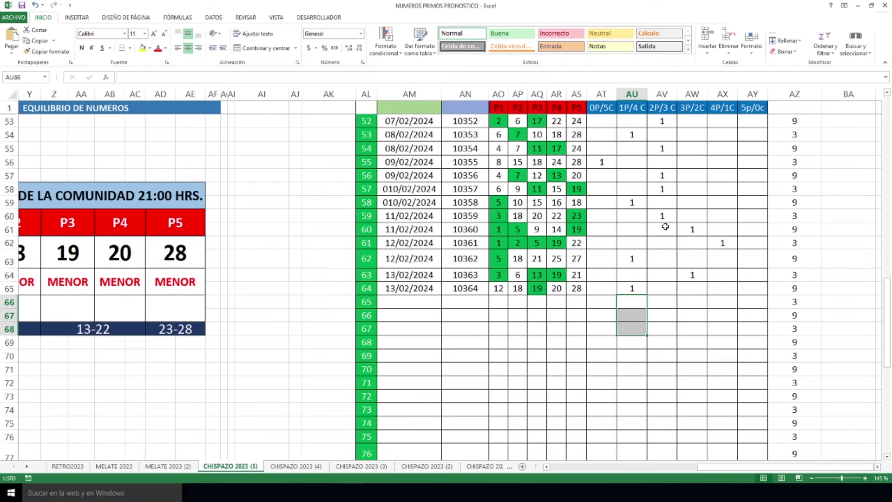
pyautogui.moveTo(665, 226); pyautogui.dragTo(657, 283)
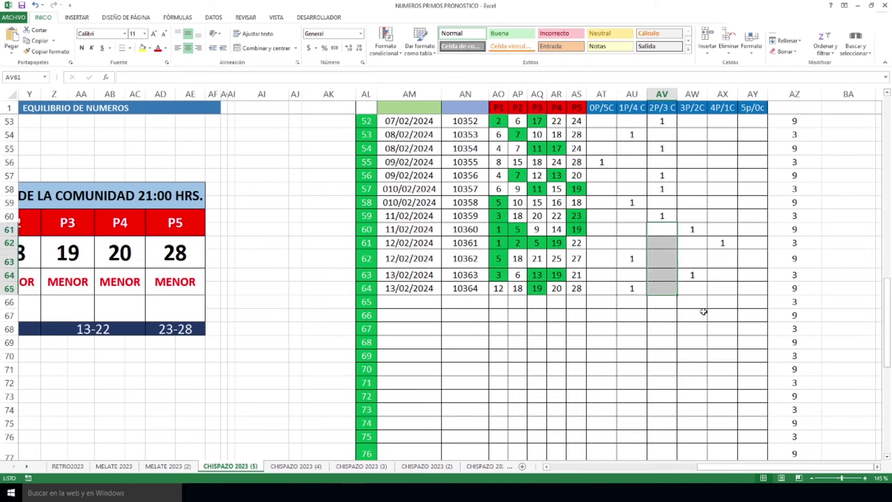
# Review the NUMEROS A EVITAR table from P1 to P5, including the empty P3 and P5 columns.
pyautogui.scroll(15, 587, 349)
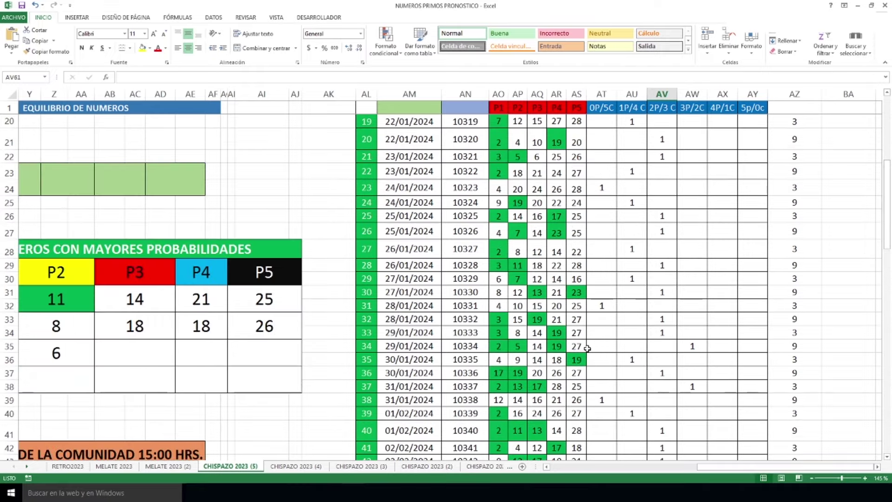
pyautogui.moveTo(783, 466); pyautogui.dragTo(553, 467)
pyautogui.scroll(-5, 223, 285)
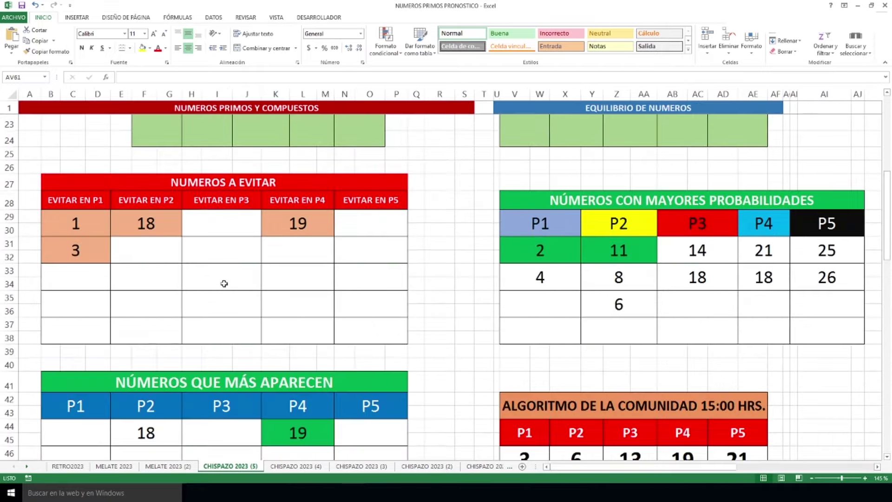
pyautogui.scroll(2, 225, 282)
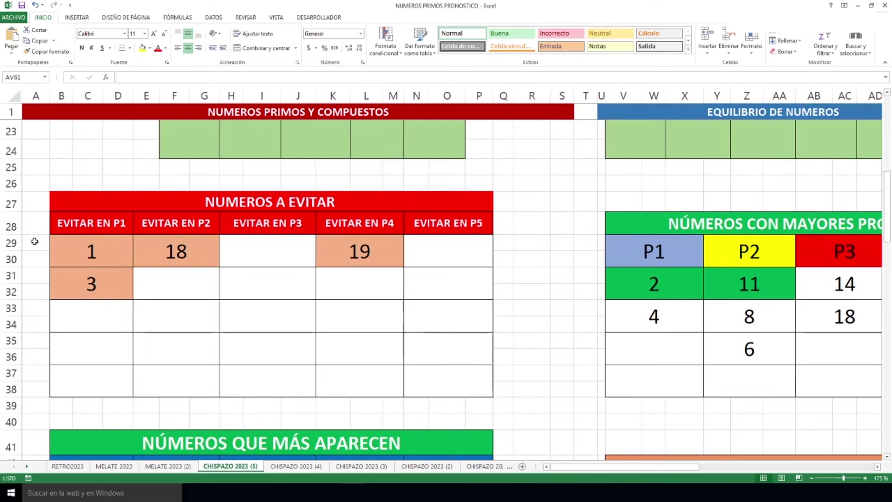
pyautogui.click(80, 264)
pyautogui.click(116, 281)
pyautogui.click(188, 257)
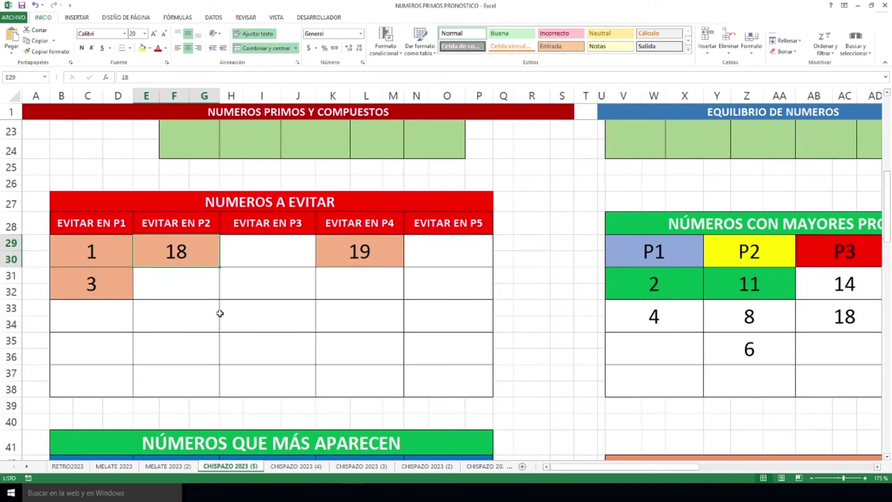
pyautogui.moveTo(275, 255); pyautogui.dragTo(277, 366)
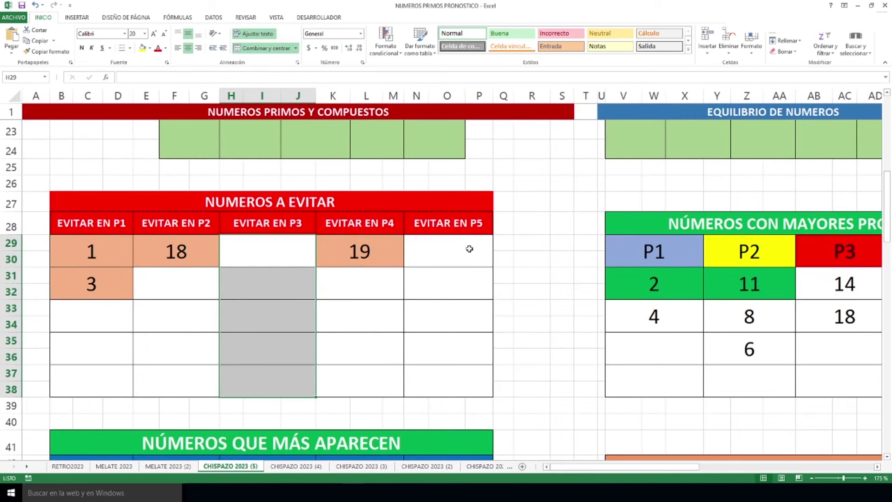
pyautogui.moveTo(468, 251); pyautogui.dragTo(454, 366)
pyautogui.click(380, 257)
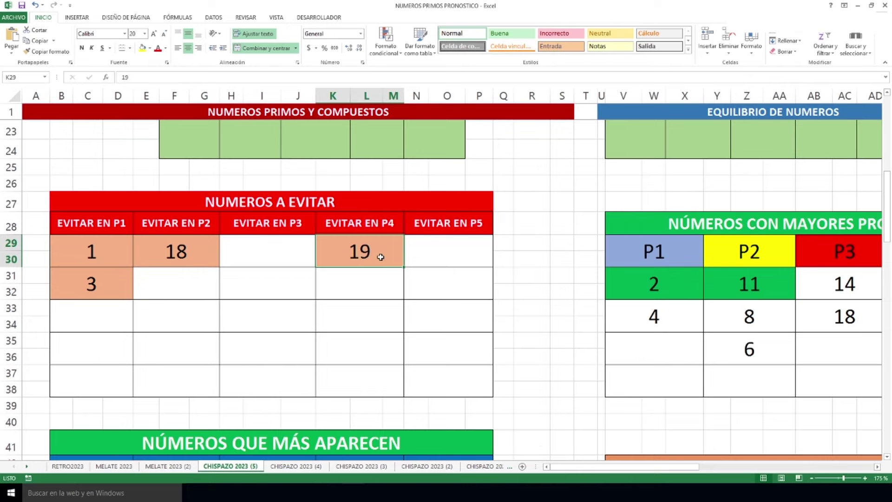
# Look over the listed numbers and the empty bottom row of the NÚMEROS CON MAYORES PROBABILIDADES table.
pyautogui.moveTo(622, 467); pyautogui.dragTo(698, 467)
pyautogui.moveTo(268, 298); pyautogui.dragTo(609, 346)
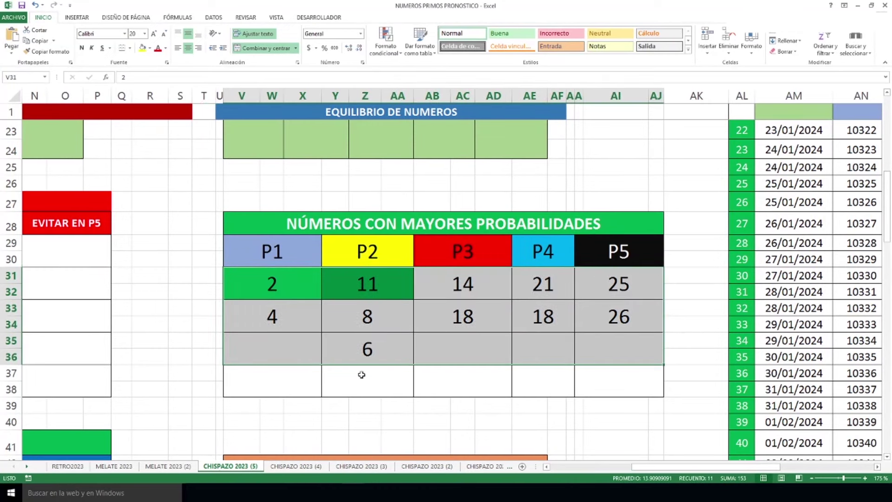
pyautogui.click(302, 374)
pyautogui.click(371, 380)
pyautogui.click(465, 386)
pyautogui.click(523, 386)
pyautogui.click(578, 384)
# Go through the NÚMEROS CON MAYORES PROBABILIDADES candidates column by column from P1 to P5, including the 18 shared by P3 and P4.
pyautogui.moveTo(309, 291); pyautogui.dragTo(300, 388)
pyautogui.moveTo(392, 285); pyautogui.dragTo(472, 388)
pyautogui.moveTo(545, 284); pyautogui.dragTo(548, 388)
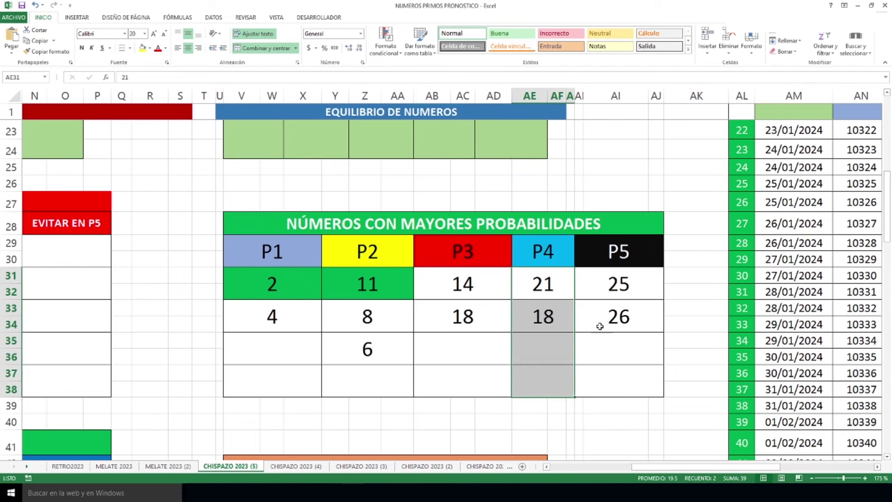
pyautogui.click(625, 286)
pyautogui.moveTo(625, 286); pyautogui.dragTo(623, 376)
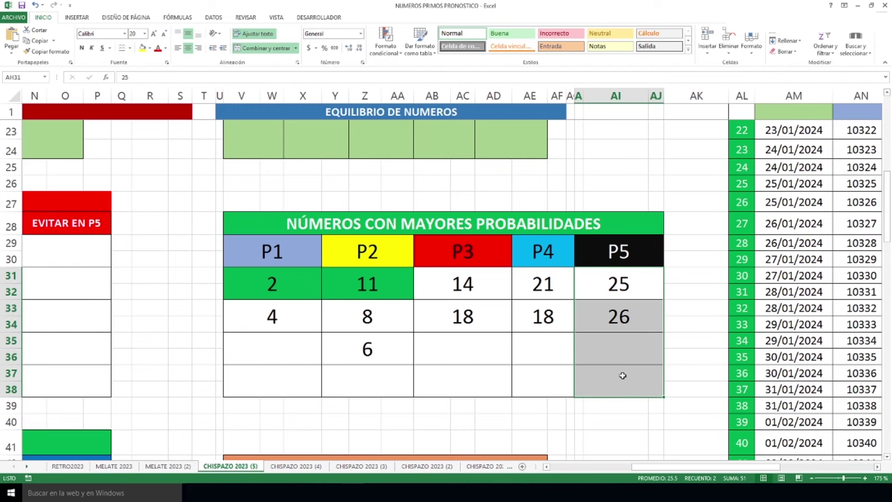
pyautogui.moveTo(469, 317); pyautogui.dragTo(516, 320)
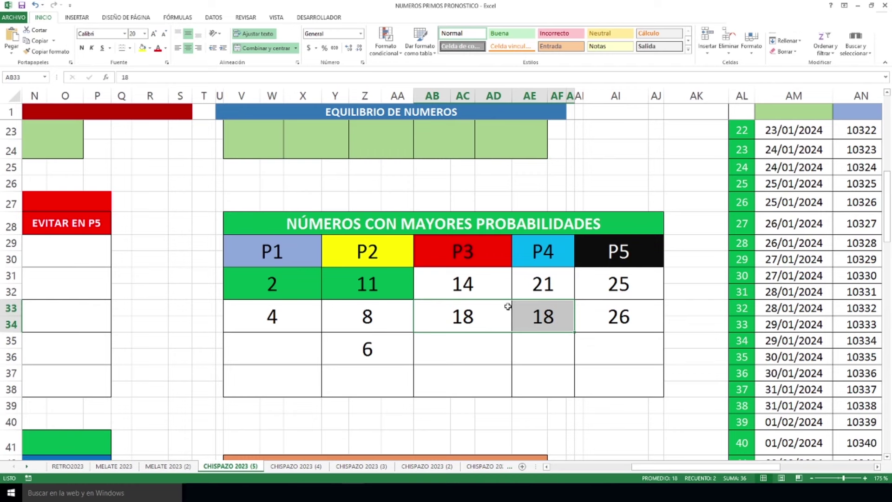
pyautogui.moveTo(707, 467); pyautogui.dragTo(624, 467)
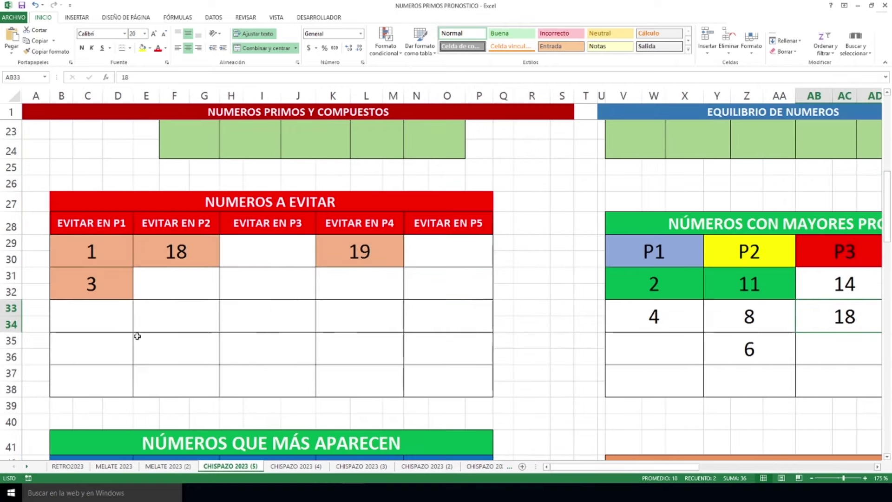
# Review the NÚMEROS QUE MÁS APARECEN table, checking the entries listed under P2 and P4.
pyautogui.scroll(-3, 156, 332)
pyautogui.scroll(-1, 156, 332)
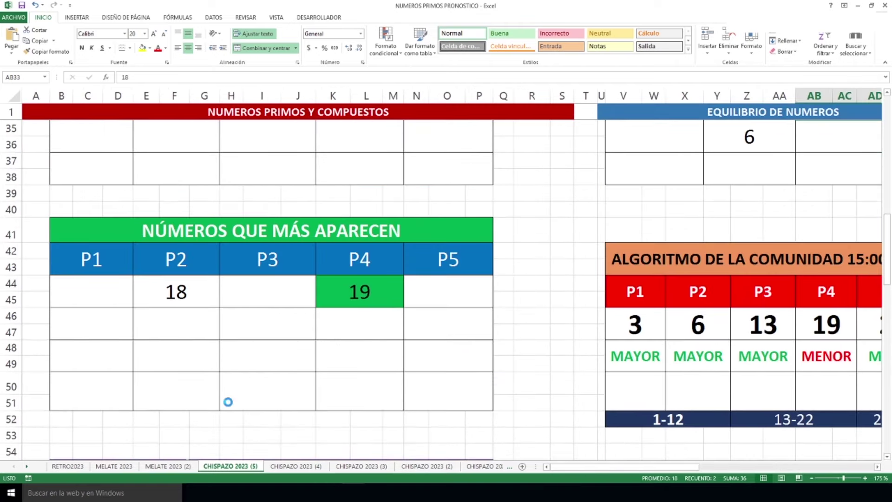
pyautogui.keyDown('ctrl'); pyautogui.scroll(3, 228, 402); pyautogui.keyUp('ctrl')
pyautogui.scroll(-1, 228, 402)
pyautogui.click(235, 293)
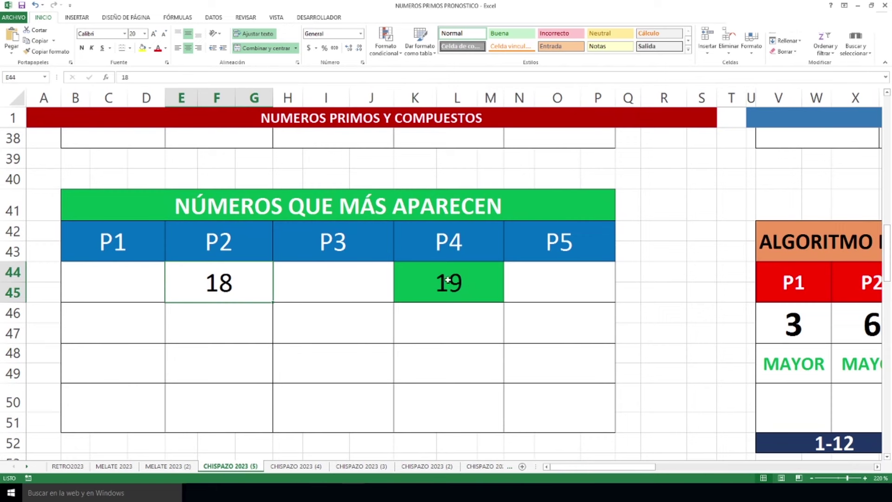
pyautogui.click(488, 288)
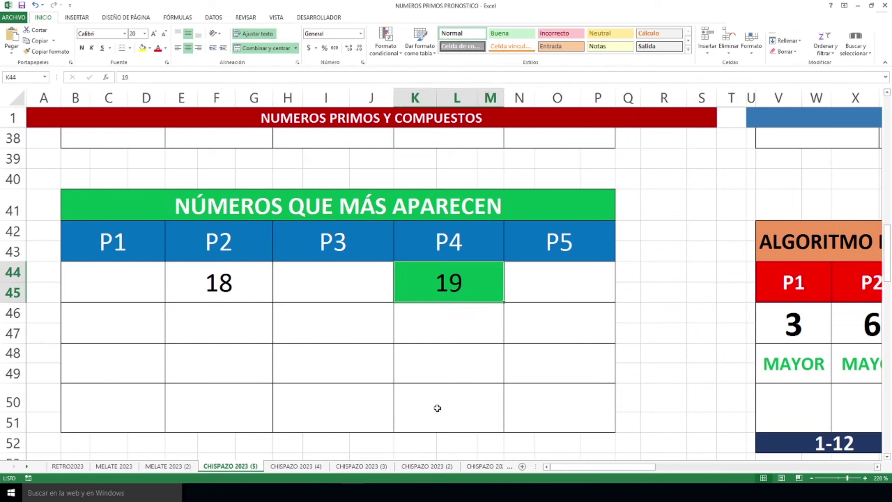
pyautogui.click(201, 285)
pyautogui.click(397, 289)
# Look over the whole NÚMEROS COMBINABLES table, including its green-highlighted numbers and the last row.
pyautogui.scroll(-5, 384, 358)
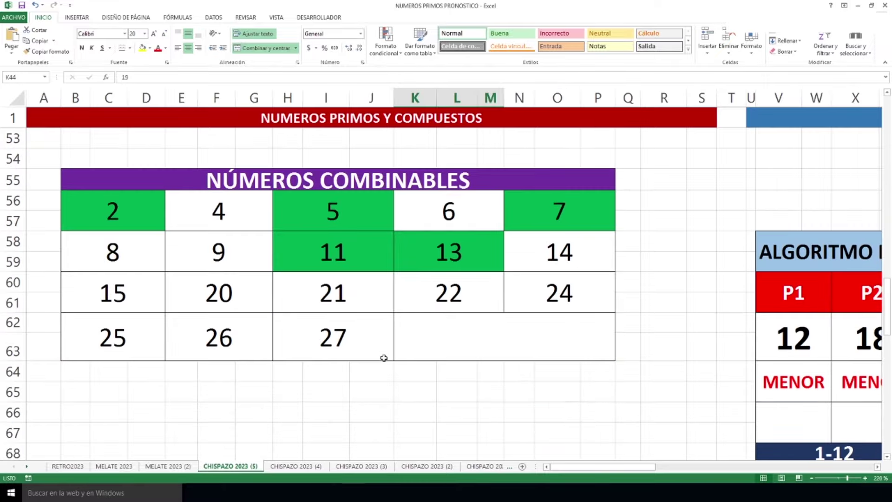
pyautogui.scroll(1, 384, 358)
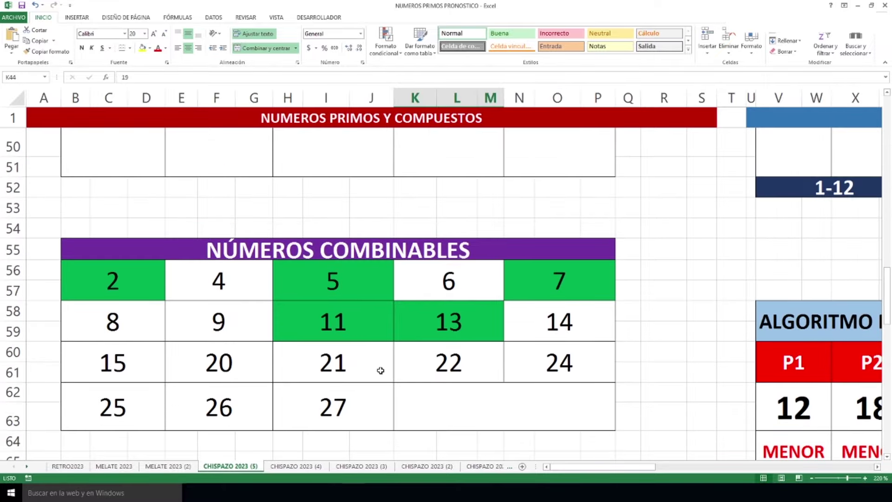
pyautogui.scroll(-2, 417, 371)
pyautogui.scroll(1, 416, 371)
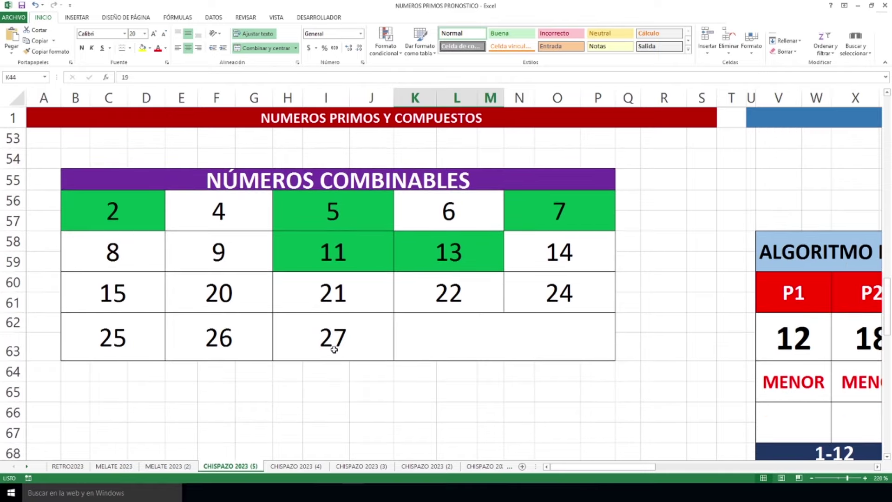
pyautogui.moveTo(225, 174); pyautogui.dragTo(308, 338)
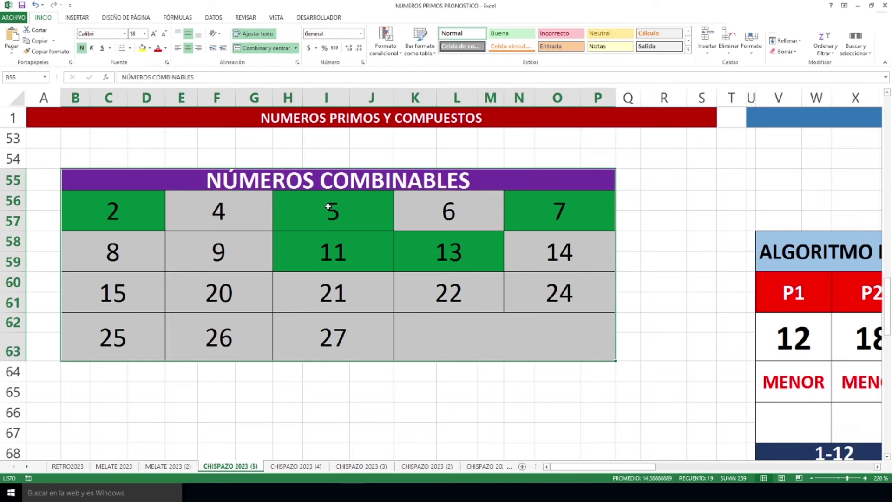
pyautogui.click(344, 255)
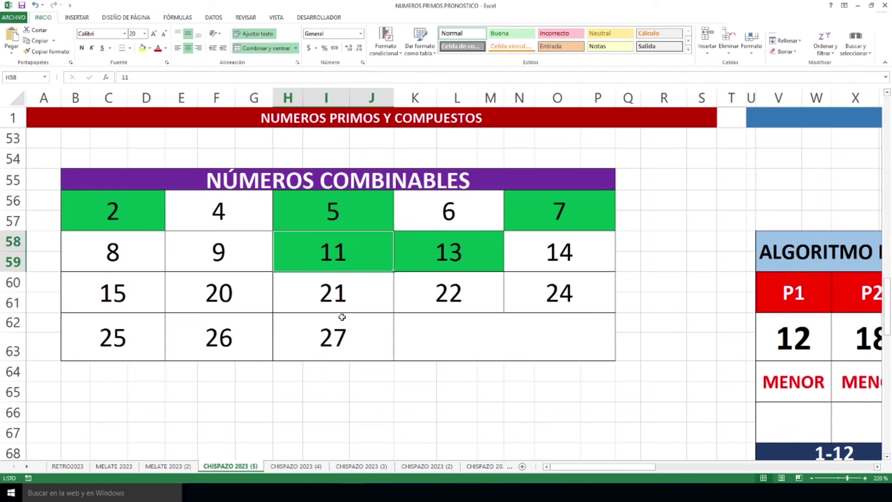
pyautogui.click(496, 339)
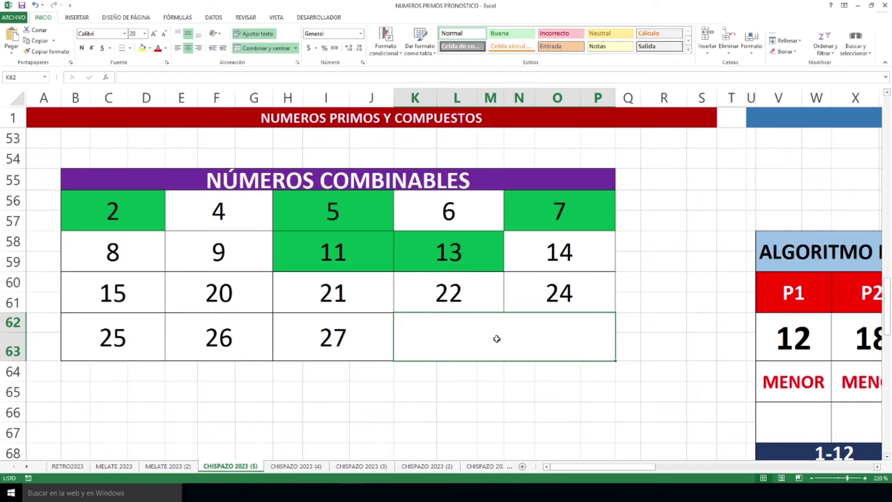
# Go through the ALGORITMO DE LA COMUNIDAD 15:00 HRS. table column by column from P1 to P5, checking each number with its MAYOR or MENOR label.
pyautogui.scroll(5, 496, 339)
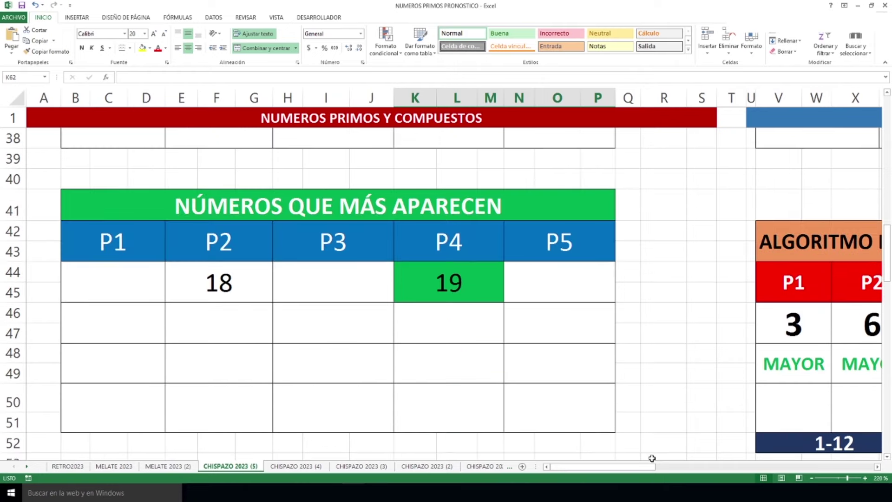
pyautogui.moveTo(618, 466); pyautogui.dragTo(709, 471)
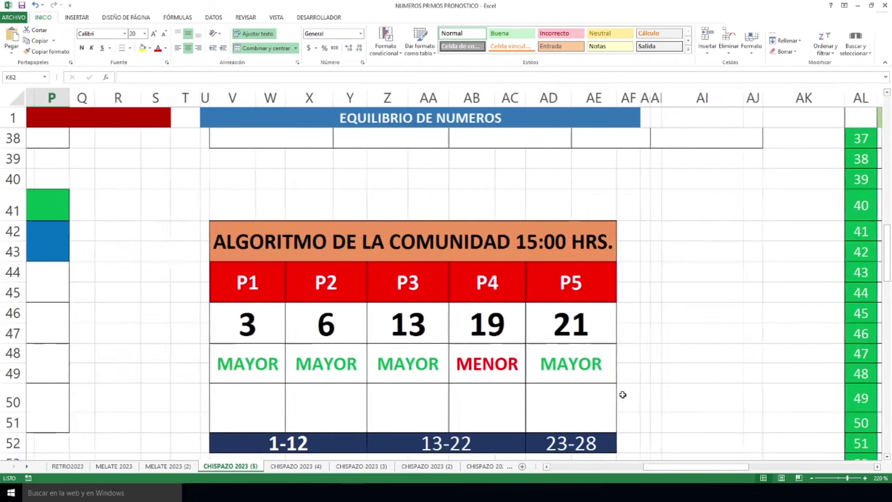
pyautogui.scroll(-1, 601, 348)
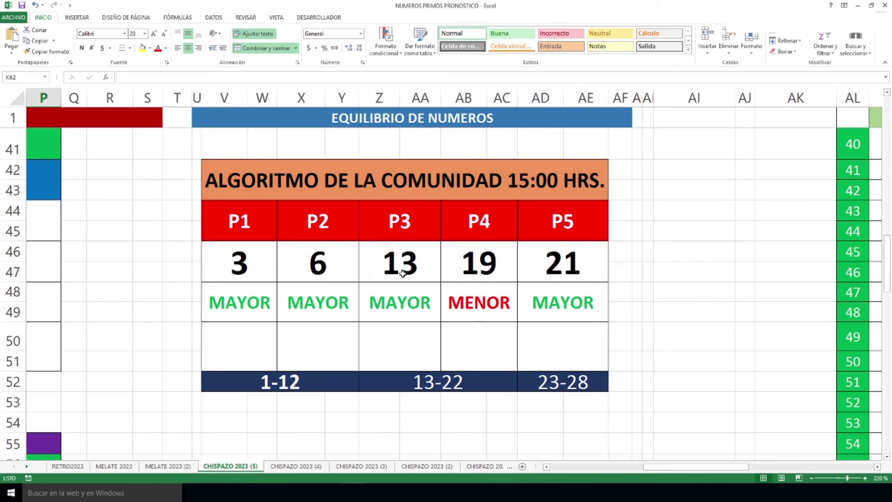
pyautogui.moveTo(240, 266); pyautogui.dragTo(243, 348)
pyautogui.moveTo(330, 262); pyautogui.dragTo(326, 340)
pyautogui.moveTo(422, 257); pyautogui.dragTo(416, 340)
pyautogui.moveTo(479, 258); pyautogui.dragTo(476, 333)
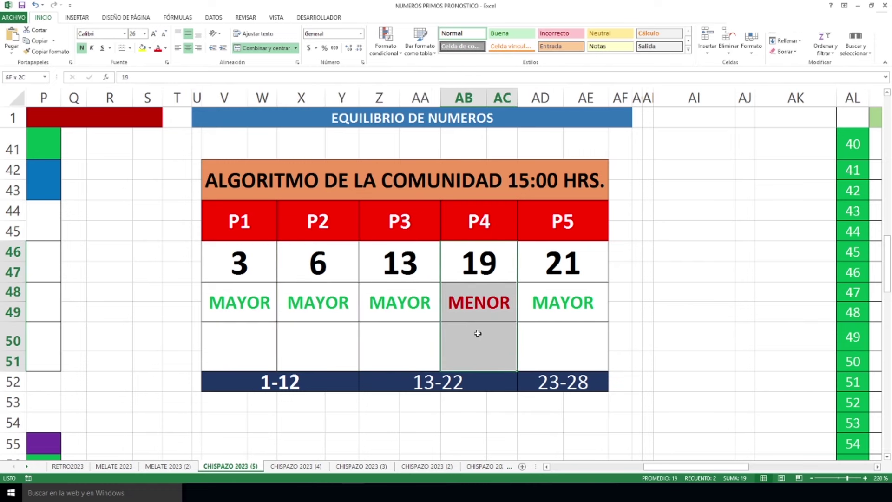
pyautogui.click(571, 252)
pyautogui.moveTo(570, 252); pyautogui.dragTo(562, 353)
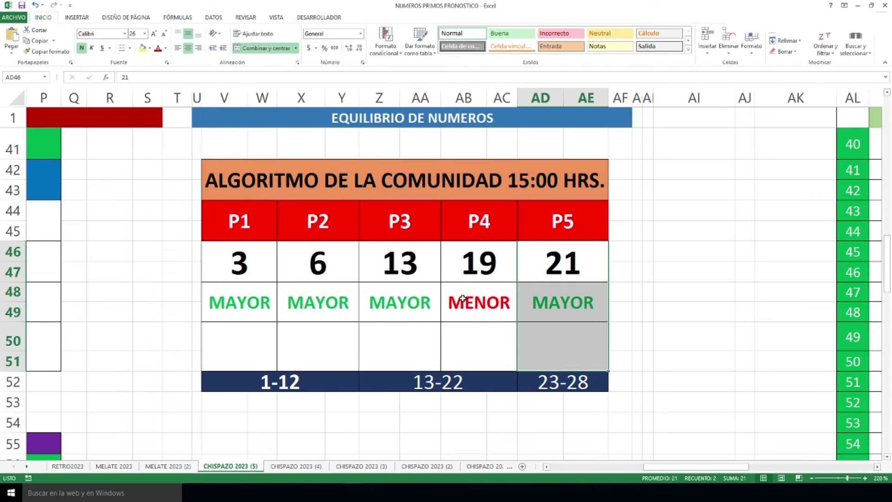
# Go through the ALGORITMO DE LA COMUNIDAD 21:00 HRS. table column by column from P1 to P5, checking each number and its label.
pyautogui.scroll(-5, 463, 298)
pyautogui.moveTo(253, 317); pyautogui.dragTo(568, 288)
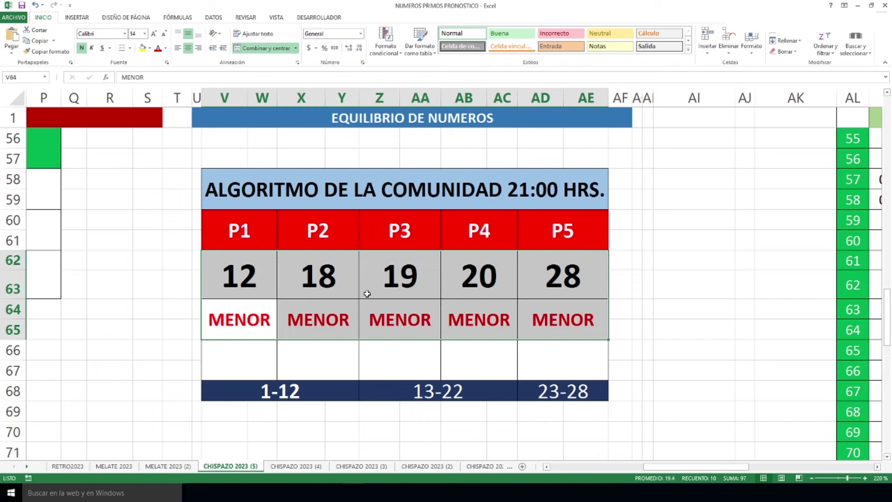
pyautogui.moveTo(248, 284); pyautogui.dragTo(233, 371)
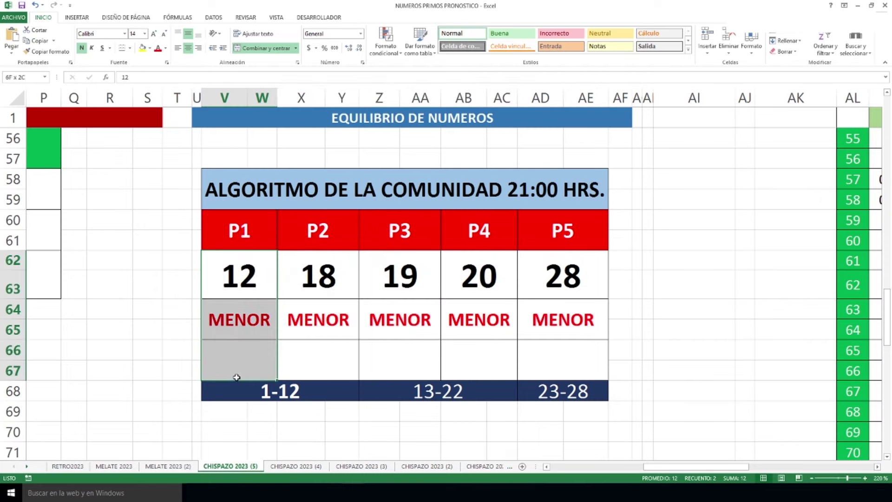
pyautogui.moveTo(319, 275); pyautogui.dragTo(323, 355)
pyautogui.moveTo(400, 272); pyautogui.dragTo(398, 361)
pyautogui.moveTo(485, 263); pyautogui.dragTo(486, 358)
pyautogui.moveTo(581, 275); pyautogui.dragTo(564, 357)
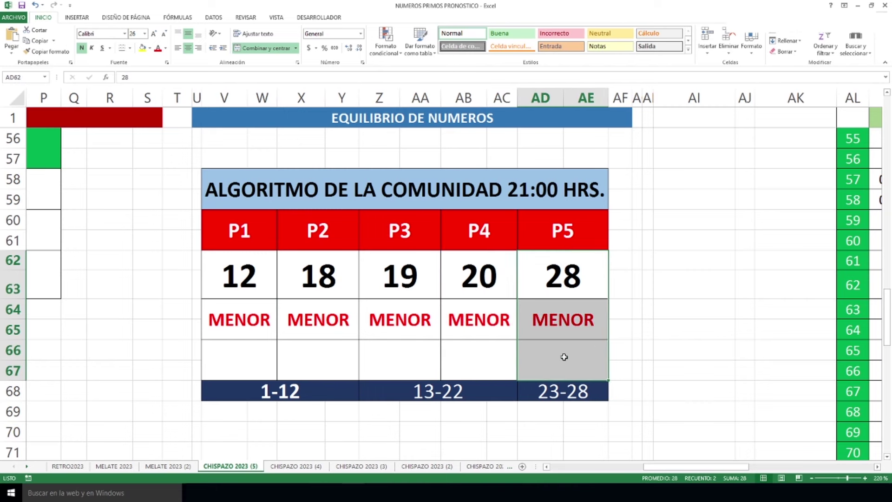
# Compare the 1-12, 13-22 and 23-28 ranges with the empty cells above them in the 21:00 HRS. table.
pyautogui.click(300, 391)
pyautogui.click(405, 395)
pyautogui.click(561, 395)
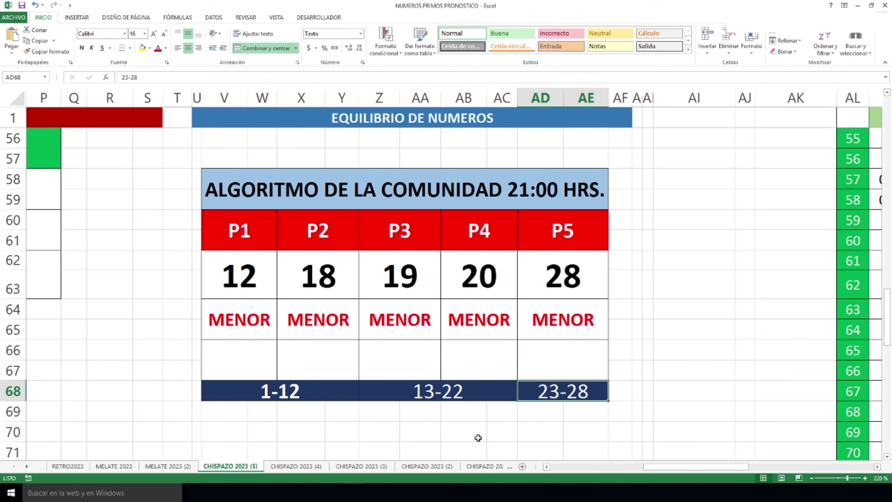
pyautogui.click(315, 390)
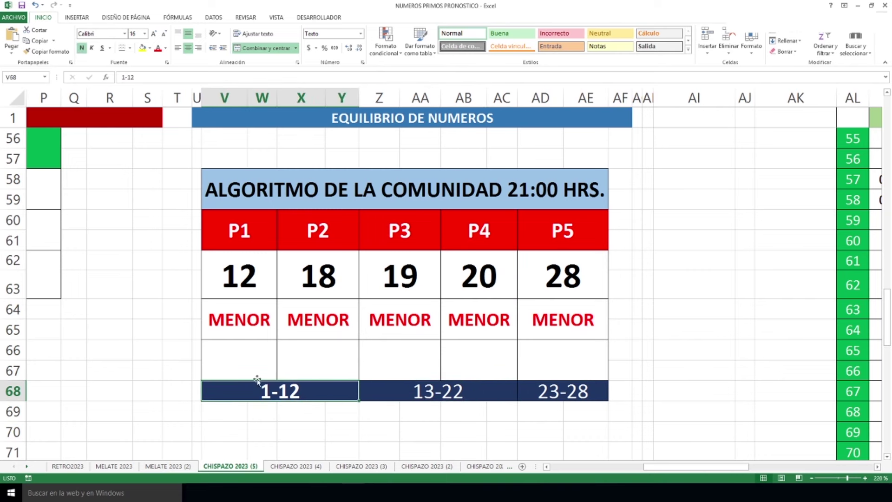
pyautogui.moveTo(243, 365)
pyautogui.mouseDown()
pyautogui.moveTo(283, 362)
pyautogui.moveTo(295, 393)
pyautogui.mouseUp()
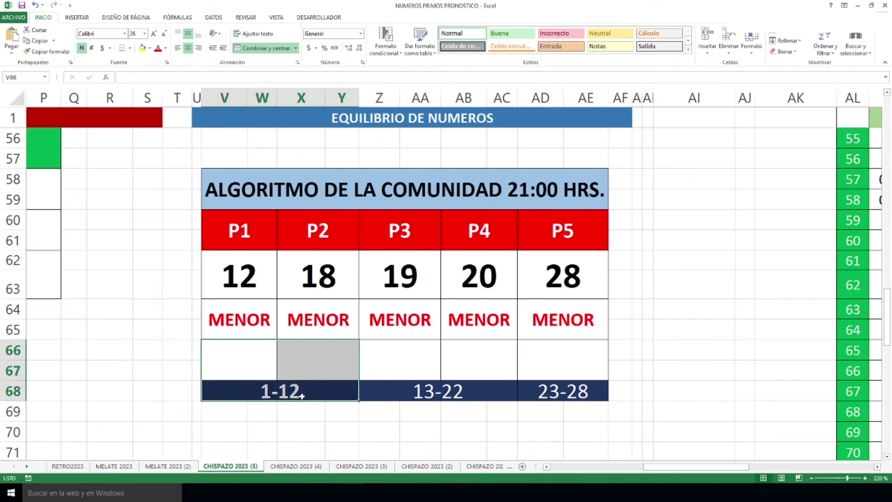
pyautogui.moveTo(398, 366)
pyautogui.mouseDown()
pyautogui.moveTo(426, 365)
pyautogui.moveTo(455, 395)
pyautogui.mouseUp()
pyautogui.moveTo(550, 364); pyautogui.dragTo(543, 399)
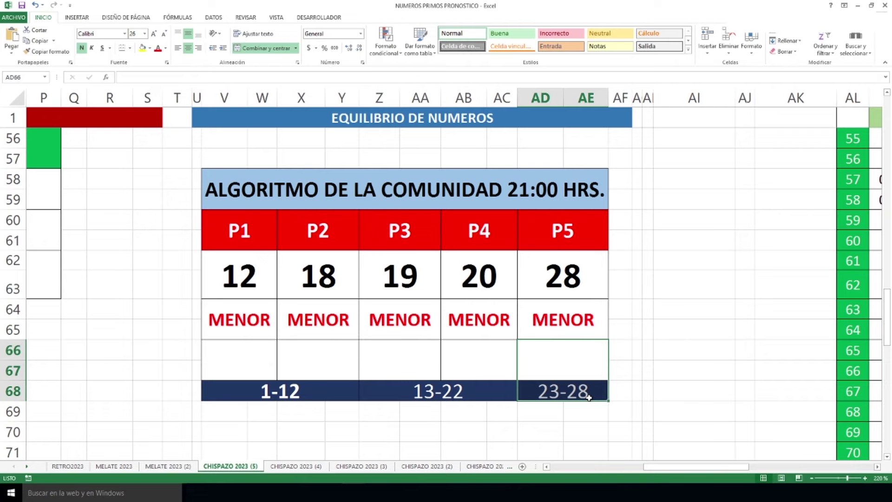
pyautogui.click(613, 410)
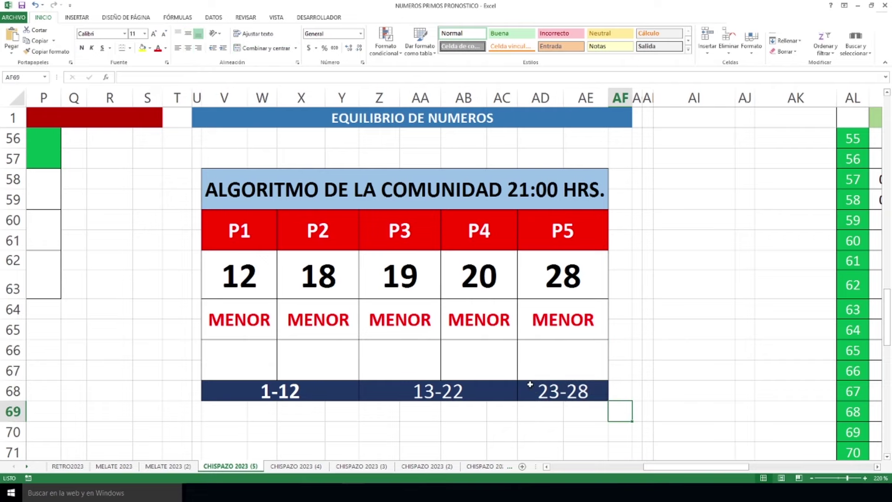
# Return to the DE LAS 3 and DE LAS 9 rows below the combinations and JUGADAS POR CADA 100 SORTEOS tables.
pyautogui.keyDown('ctrl'); pyautogui.scroll(-2, 529, 384); pyautogui.keyUp('ctrl')
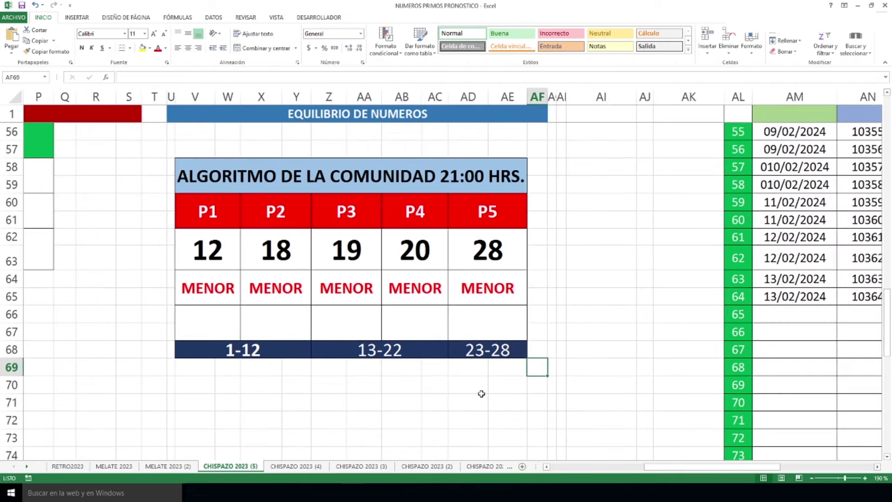
pyautogui.scroll(15, 482, 394)
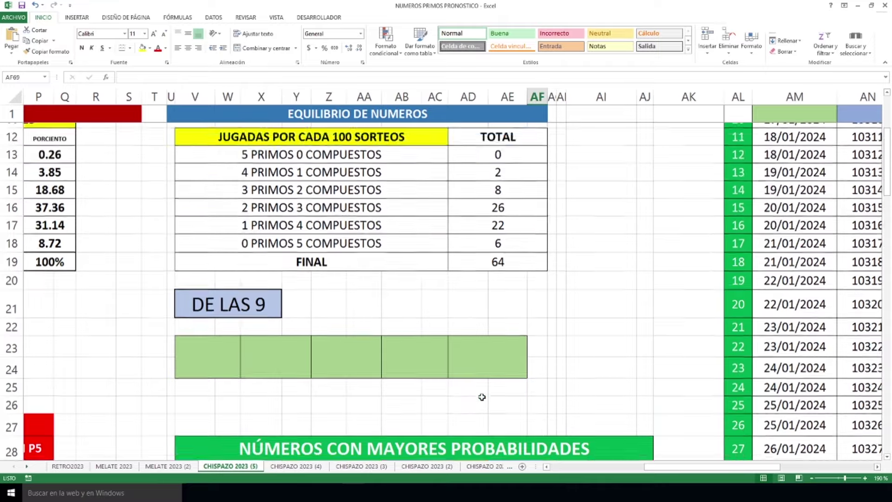
pyautogui.scroll(2, 482, 397)
pyautogui.hscroll(-5, 521, 443)
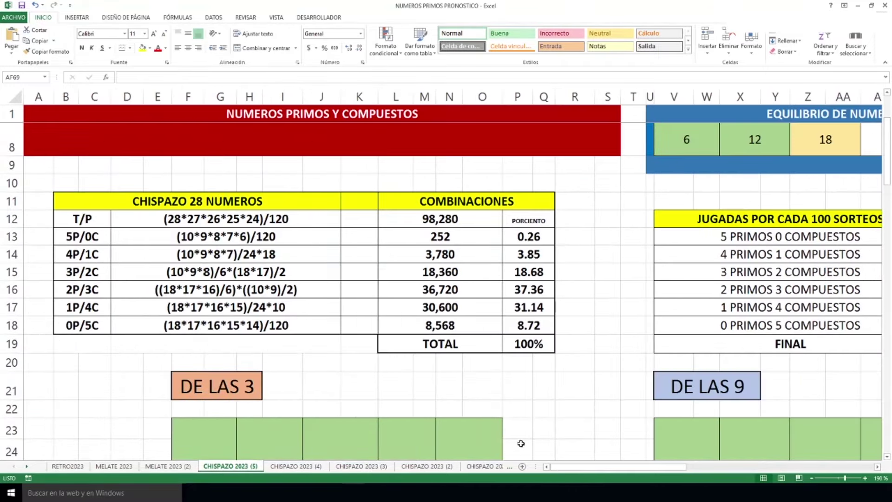
pyautogui.keyDown('ctrl'); pyautogui.scroll(-3, 520, 444); pyautogui.keyUp('ctrl')
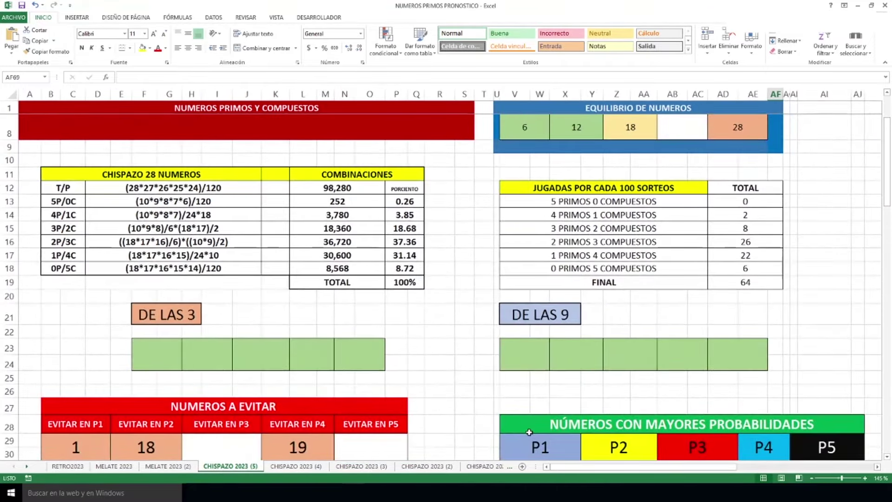